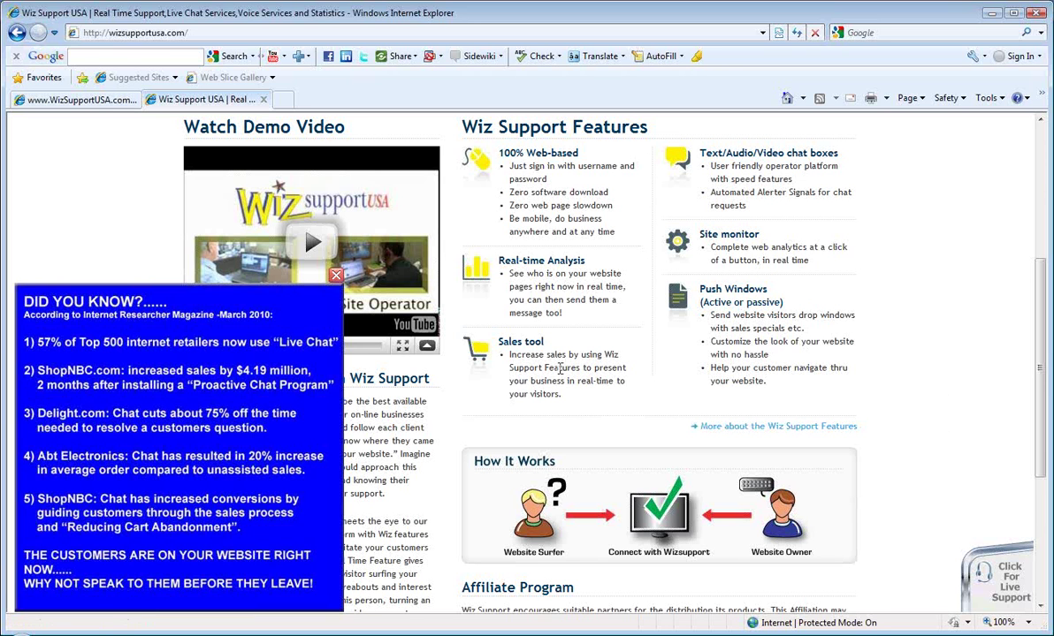
# Review the home page's feature overview and visit the Service Features, Service Plan and Contact pages before returning to the home page
pyautogui.scroll(-2, 631, 387)
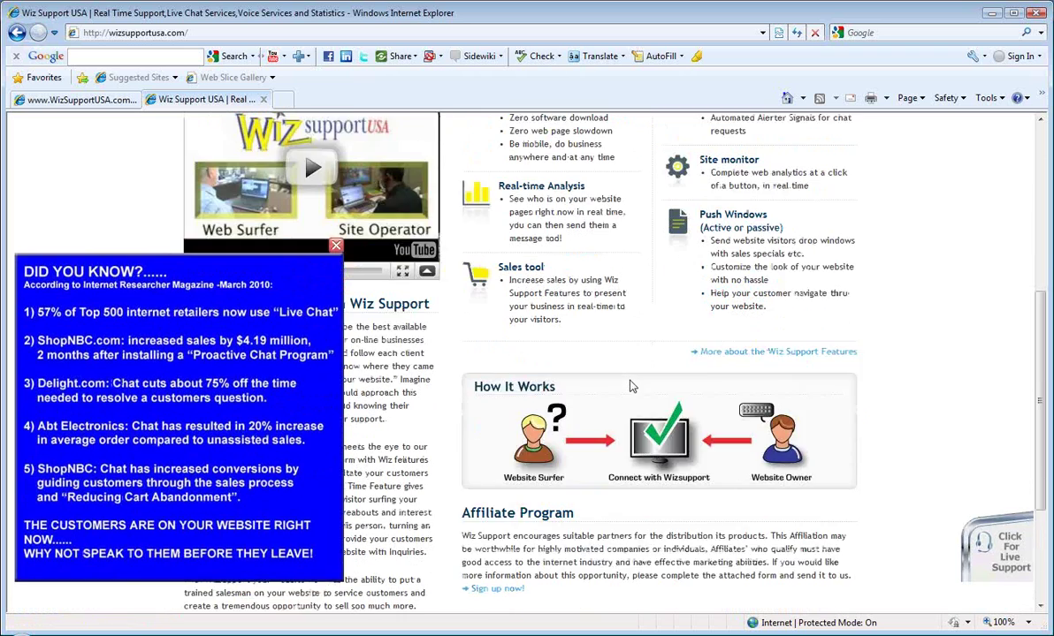
pyautogui.scroll(2, 631, 386)
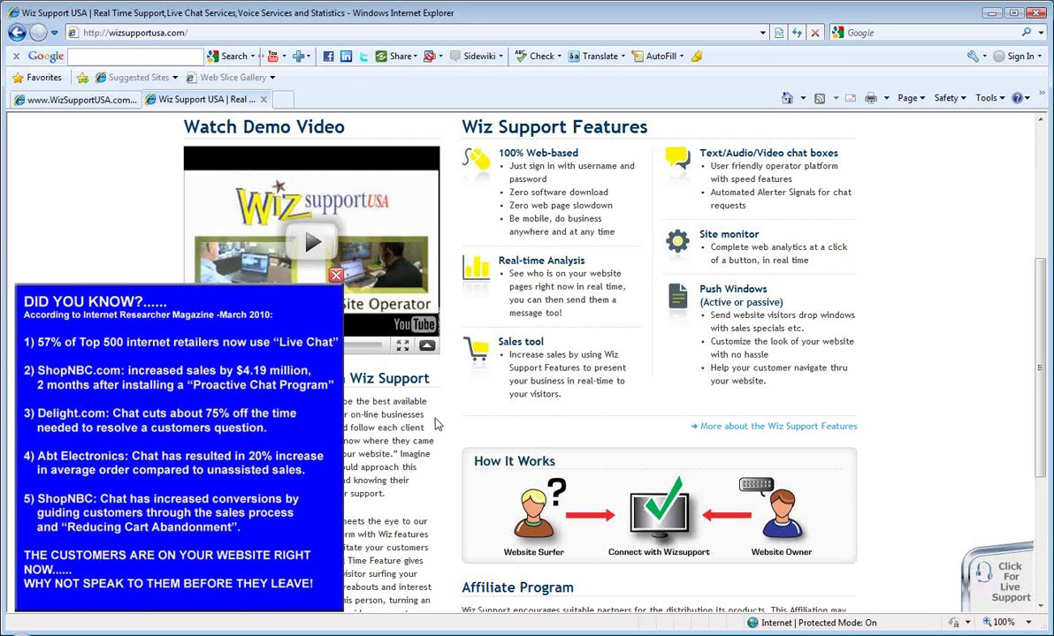
pyautogui.scroll(4, 528, 405)
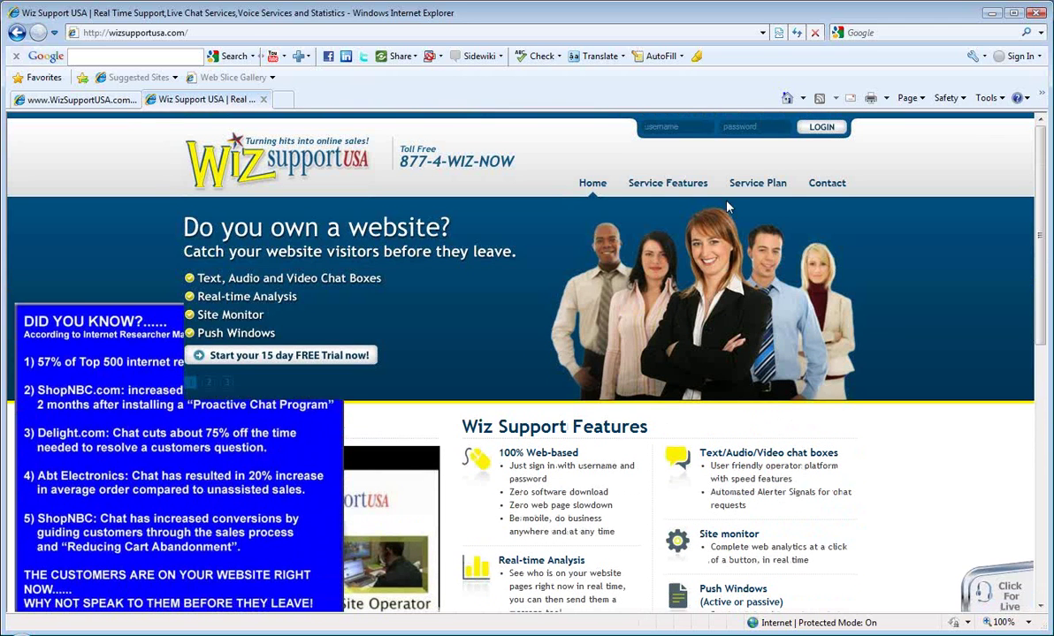
pyautogui.click(697, 186)
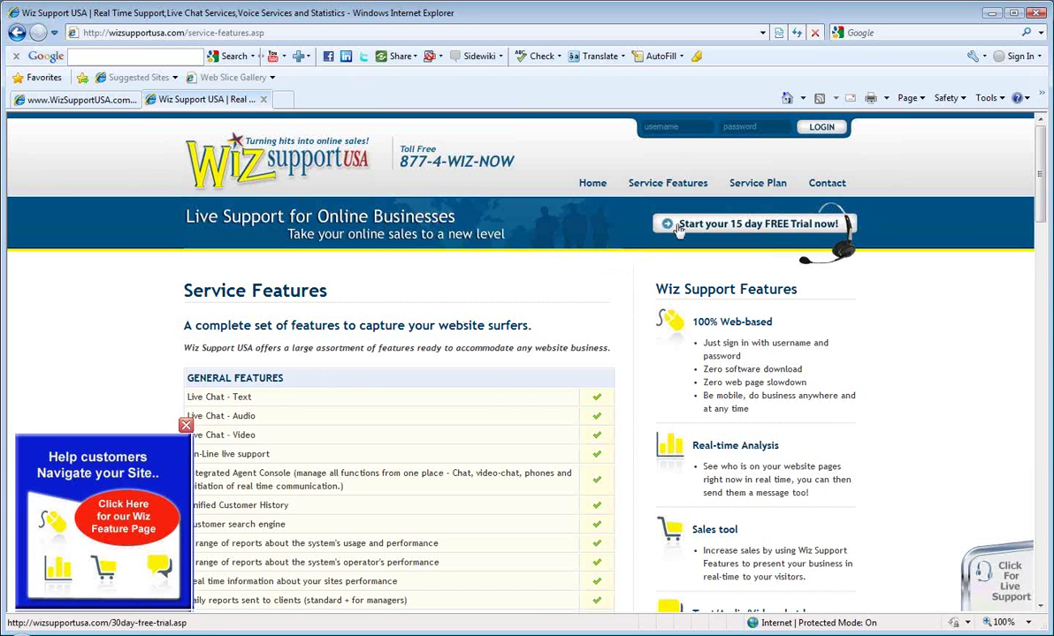
pyautogui.click(743, 184)
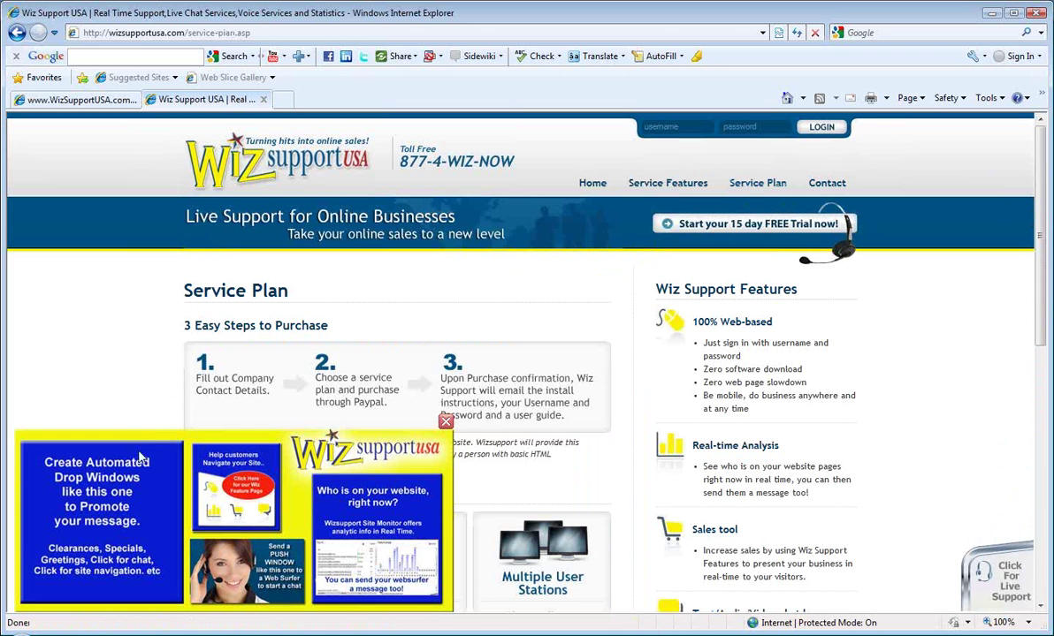
pyautogui.click(825, 181)
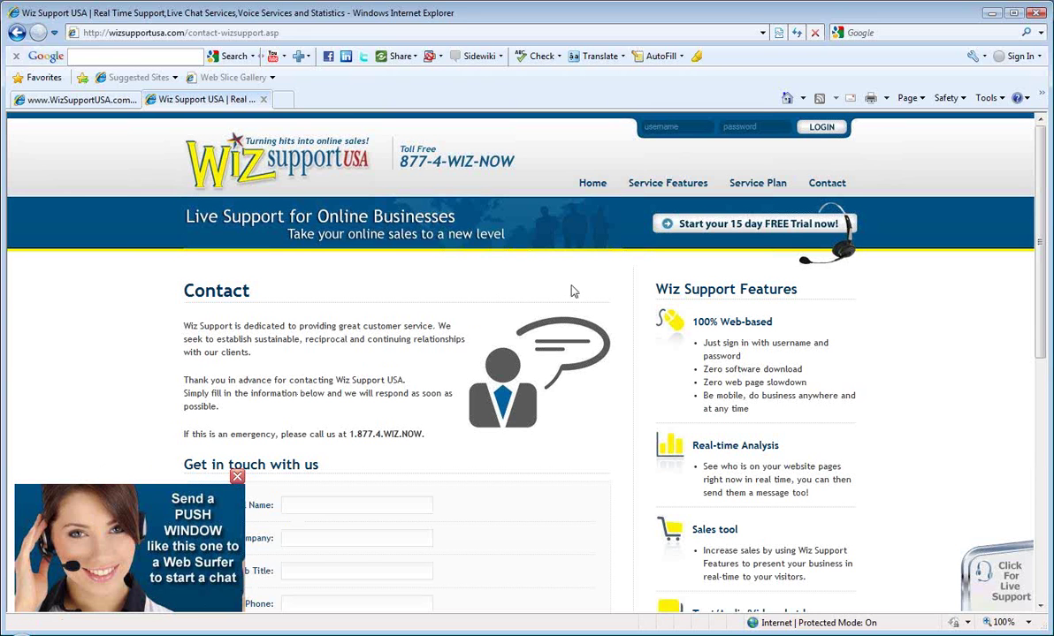
pyautogui.click(584, 186)
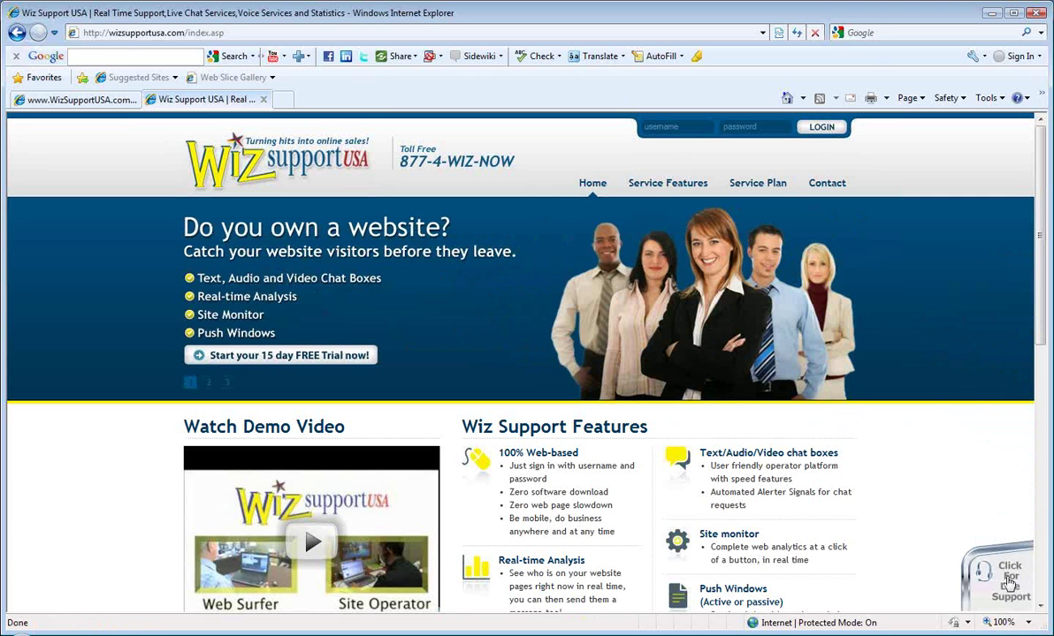
# Open the site's live support chat request, move its window over the page centre and enter the visitor's full name
pyautogui.click(1008, 584)
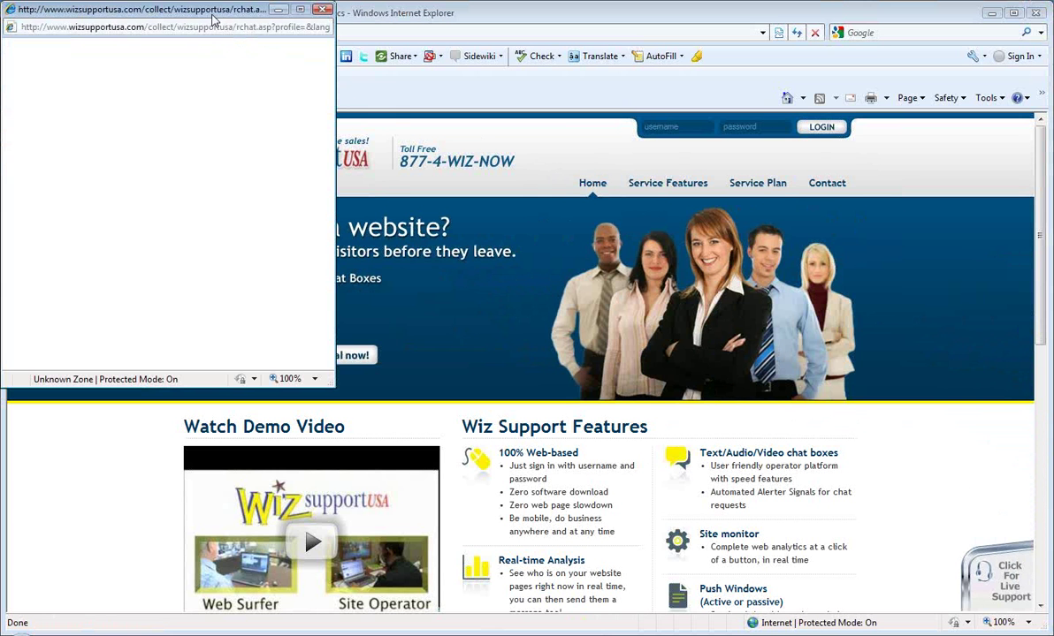
pyautogui.moveTo(212, 10); pyautogui.dragTo(624, 239)
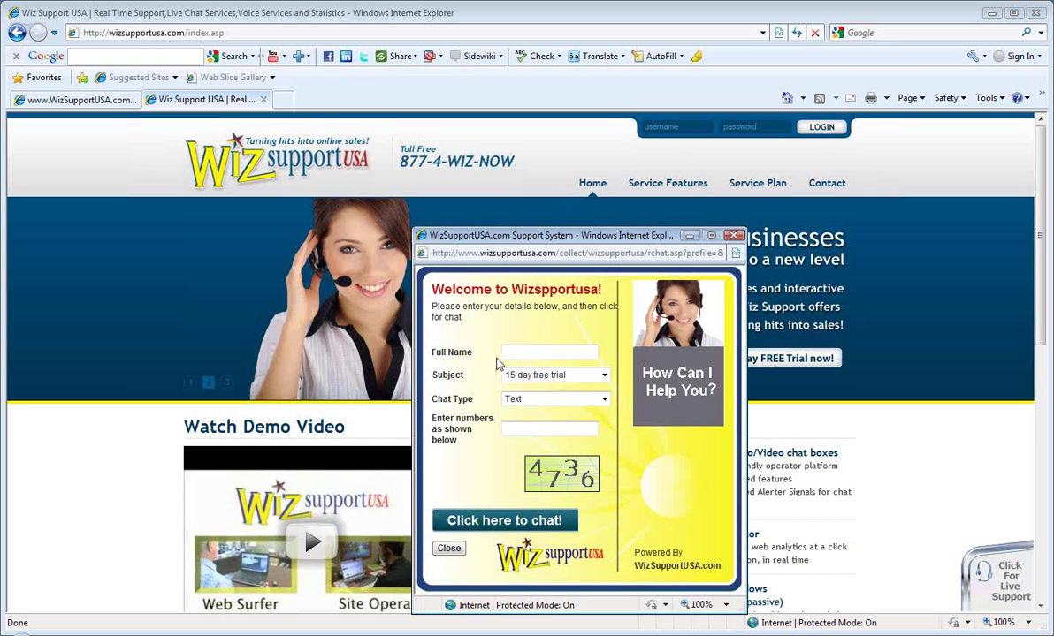
pyautogui.click(523, 351)
pyautogui.write('re')
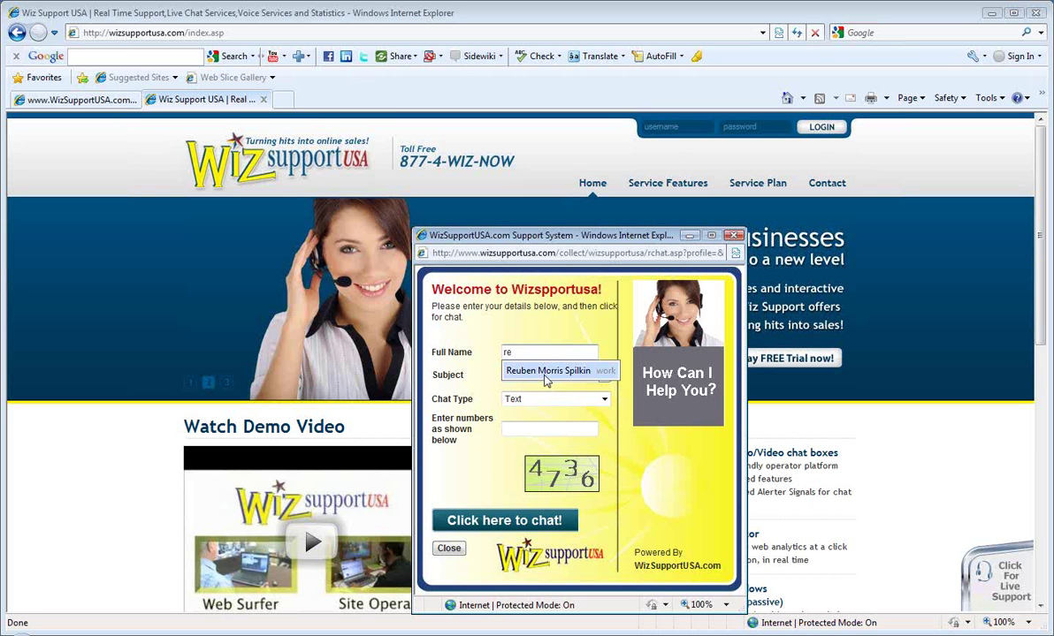
pyautogui.click(545, 376)
# Request a chat with subject "15 day free trial" and chat type Text, entering the displayed verification numbers
pyautogui.click(604, 376)
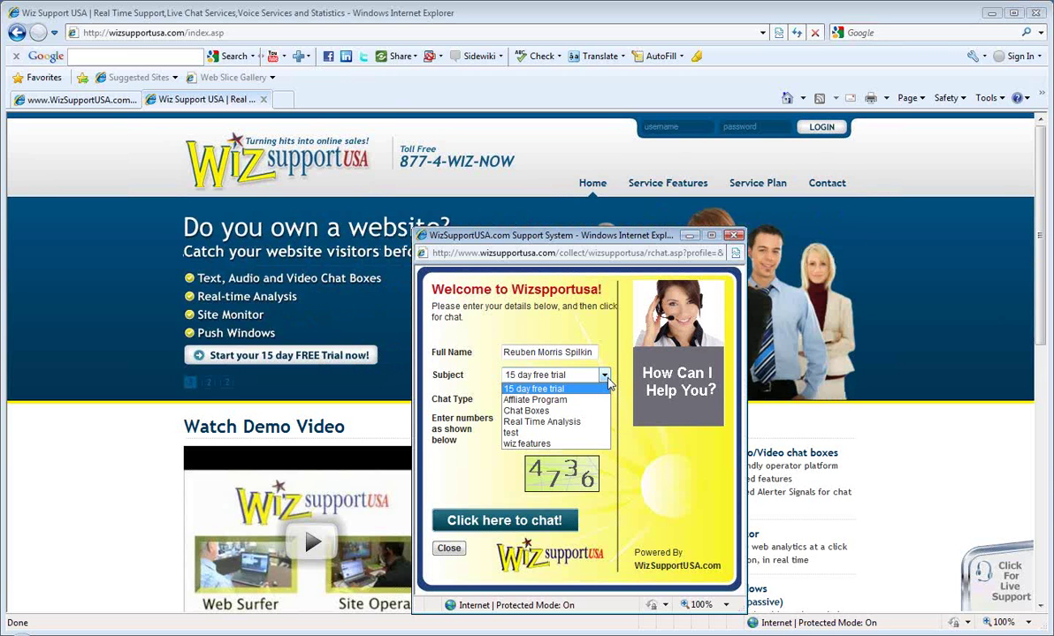
pyautogui.click(553, 389)
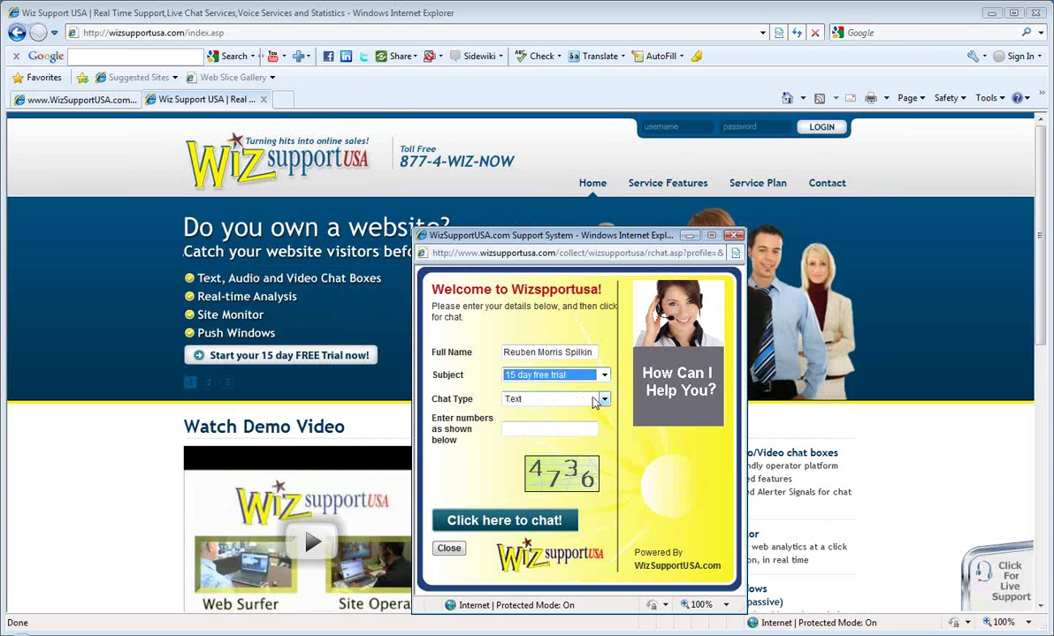
pyautogui.click(603, 400)
pyautogui.click(606, 402)
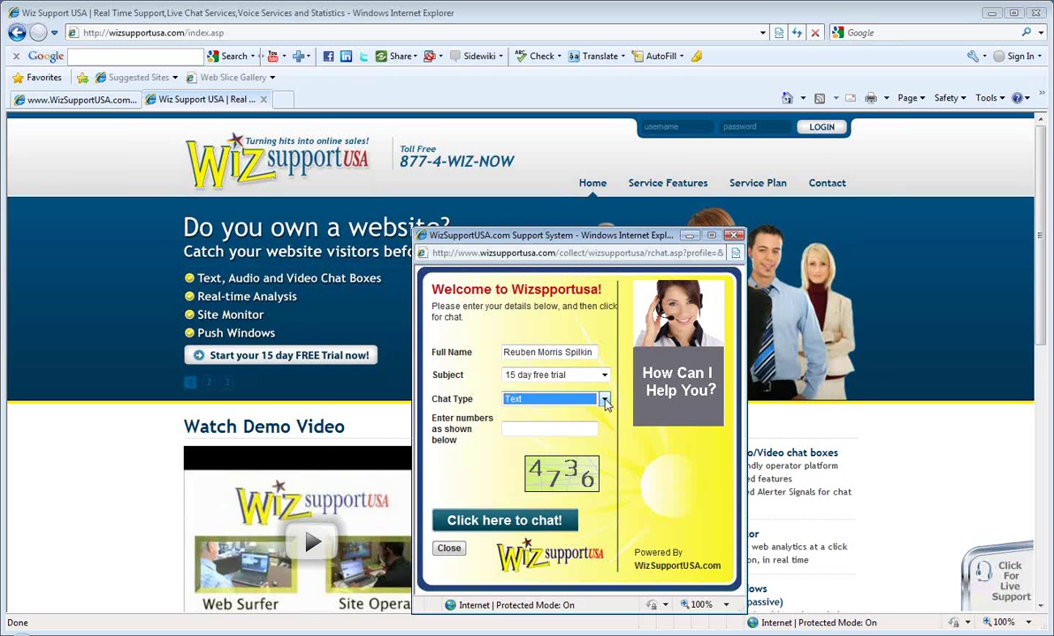
pyautogui.click(527, 425)
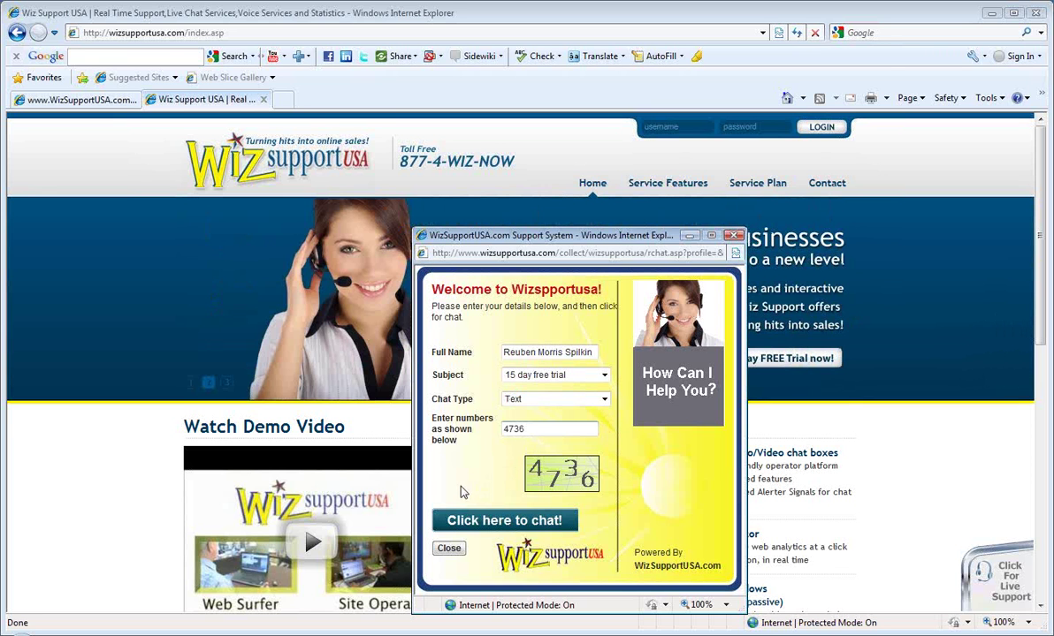
pyautogui.click(485, 527)
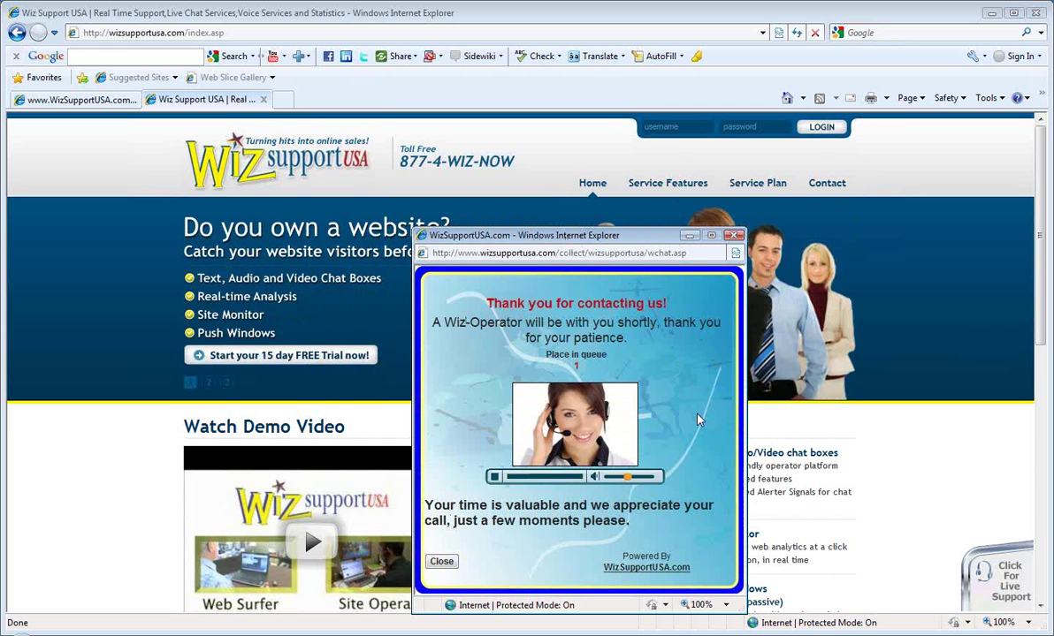
# In the operator console, show the Chats page and collect the new incoming call
pyautogui.click(78, 100)
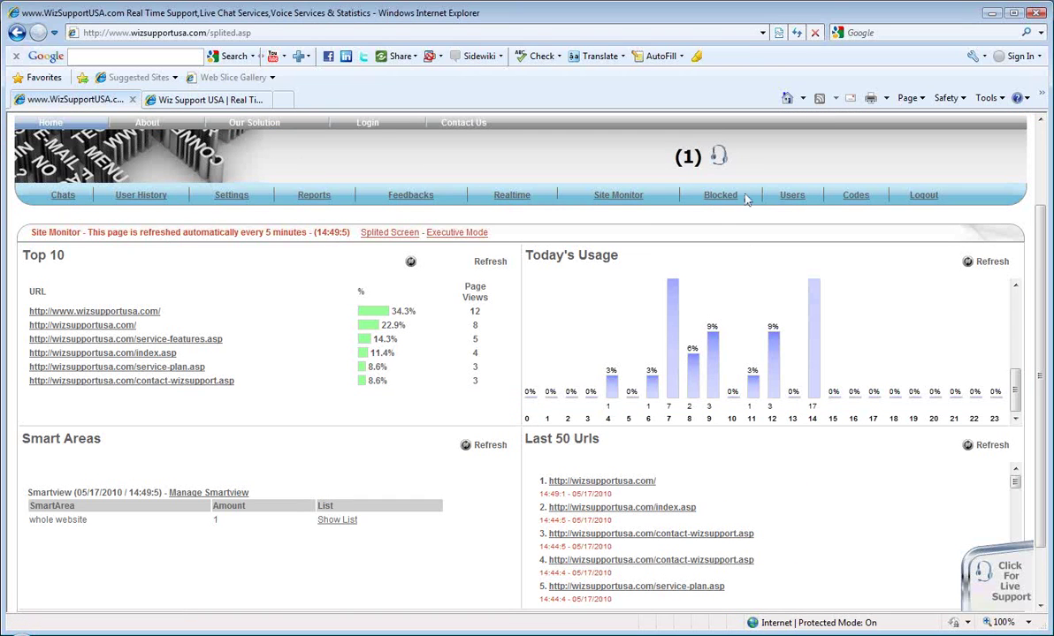
pyautogui.click(62, 195)
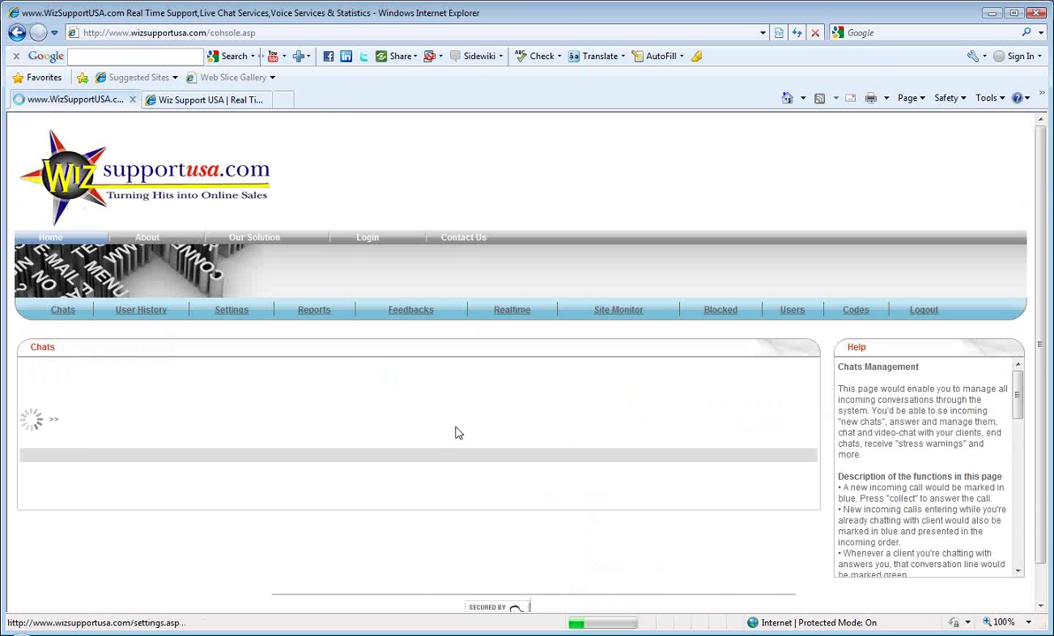
pyautogui.scroll(-3, 595, 395)
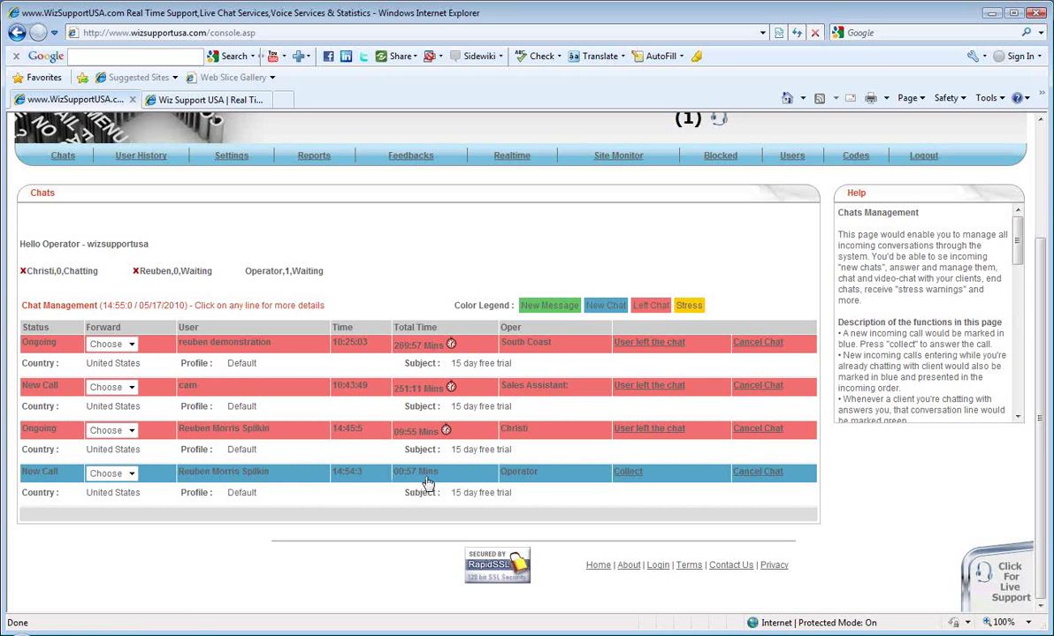
pyautogui.click(625, 475)
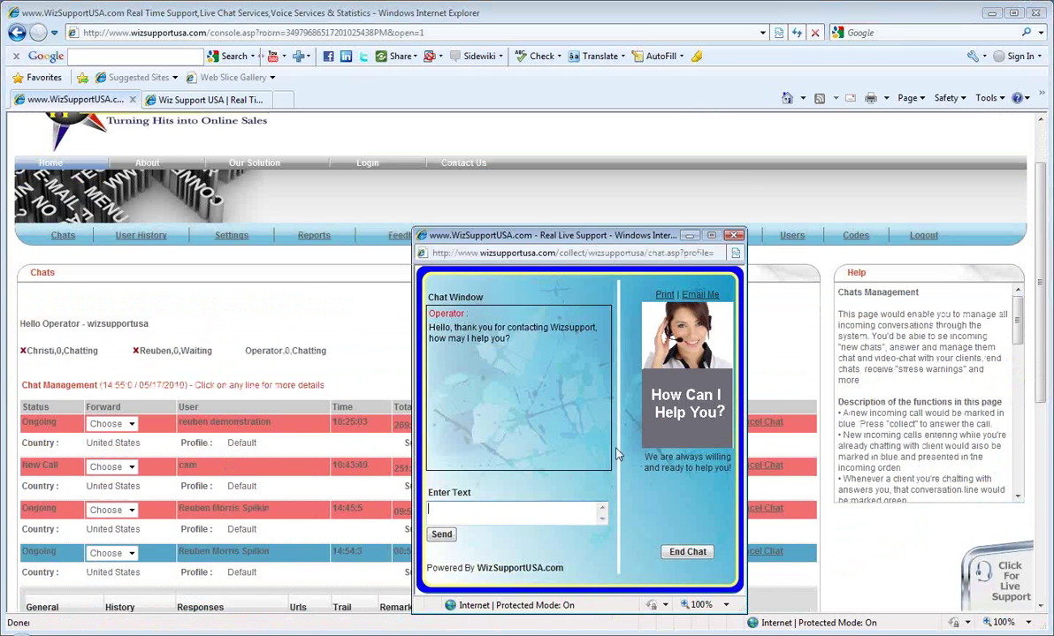
# Send "hi there" from the visitor's chat window and reply "vDSVdvsdv" from the operator console
pyautogui.click(210, 99)
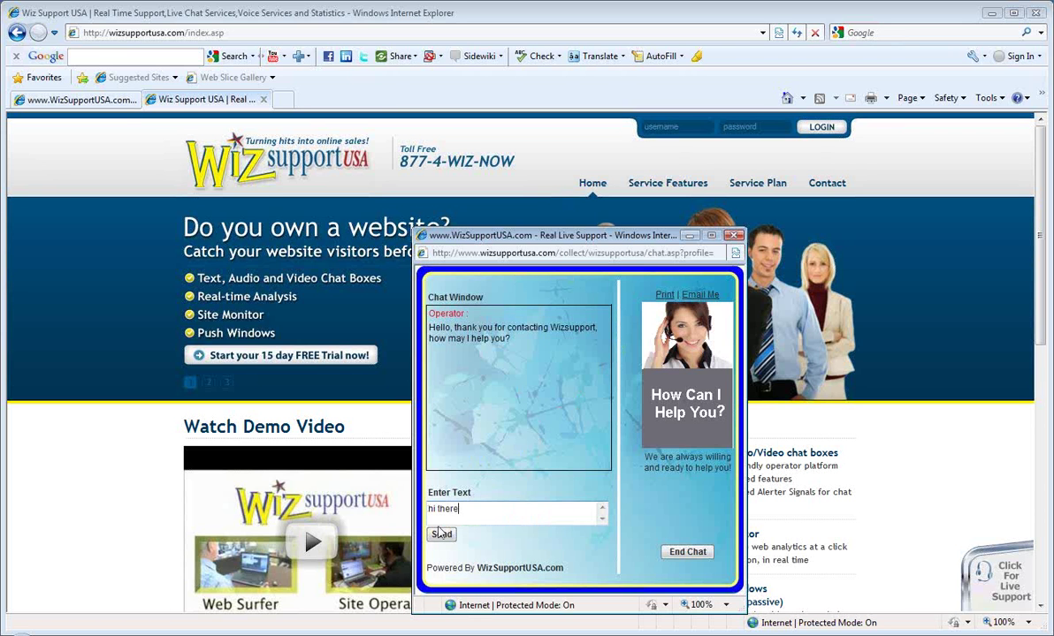
pyautogui.click(440, 533)
pyautogui.click(59, 100)
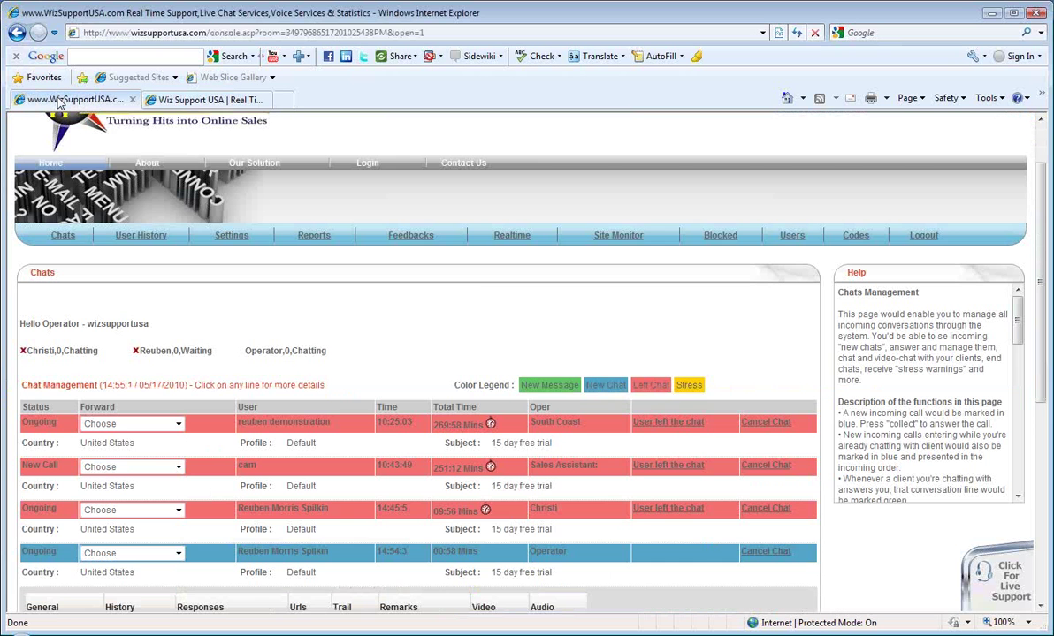
pyautogui.scroll(-3, 354, 301)
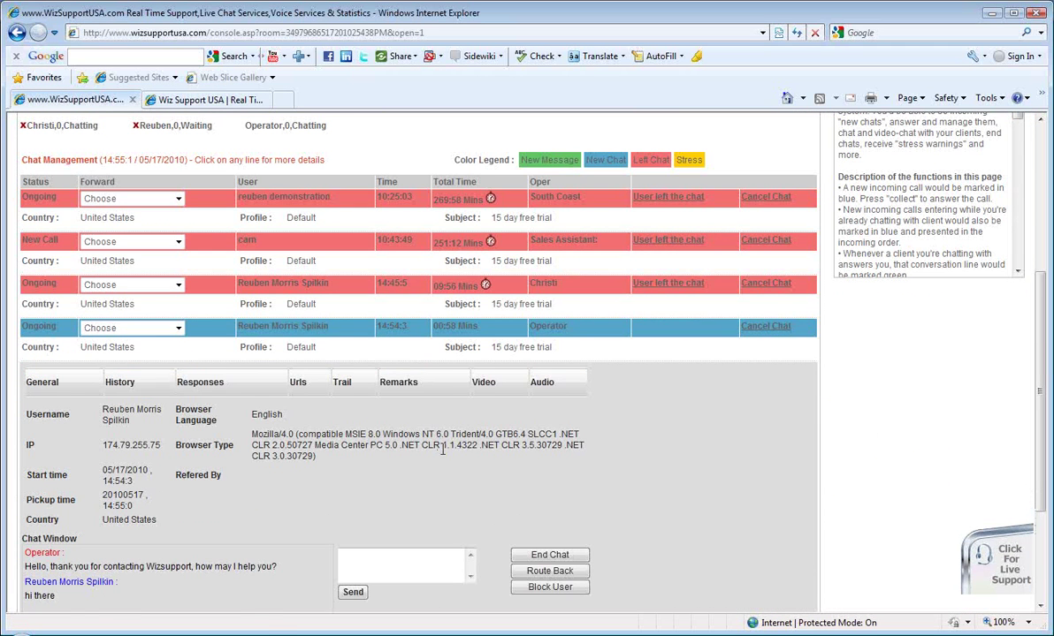
pyautogui.scroll(-2, 422, 478)
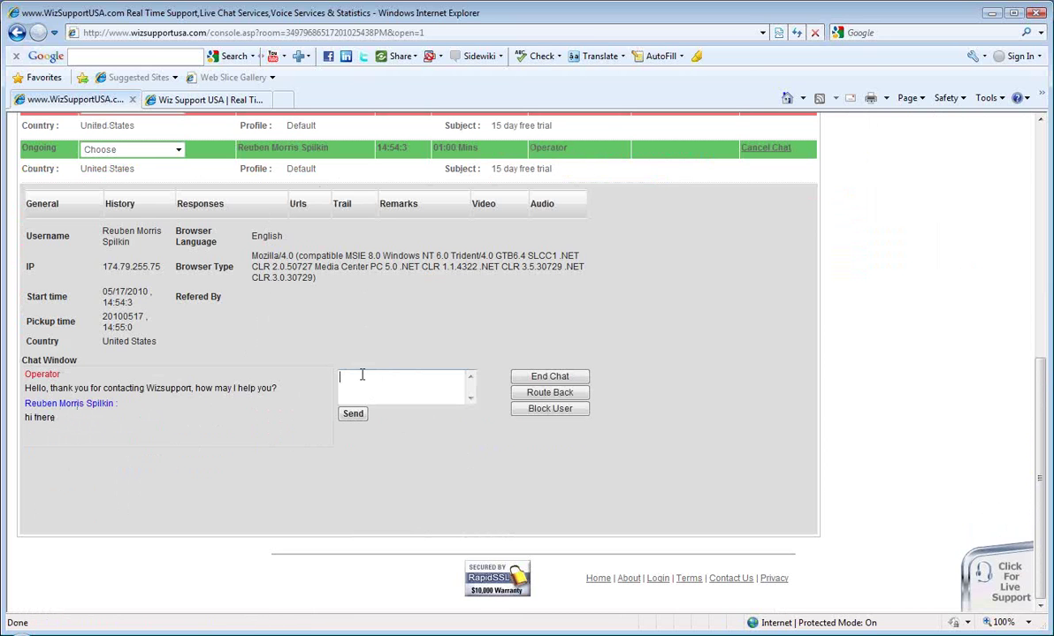
pyautogui.write('how can i help')
pyautogui.click(353, 413)
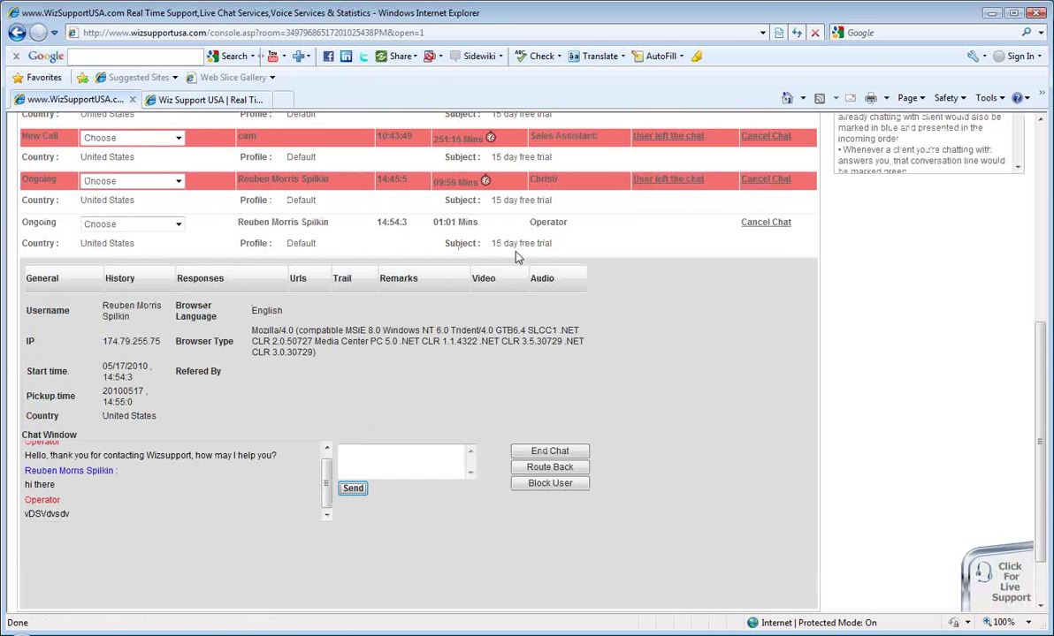
# Send the canned responses "Free trial Process" and "15 day free trial" to the visitor and check them in the visitor's chat window
pyautogui.click(209, 284)
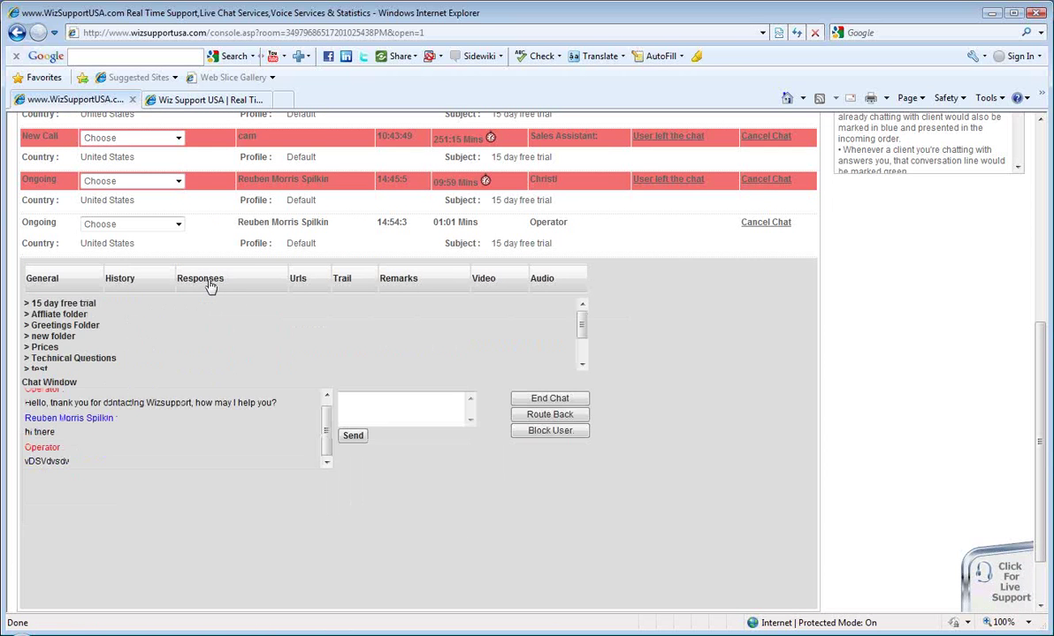
pyautogui.click(30, 304)
pyautogui.click(35, 316)
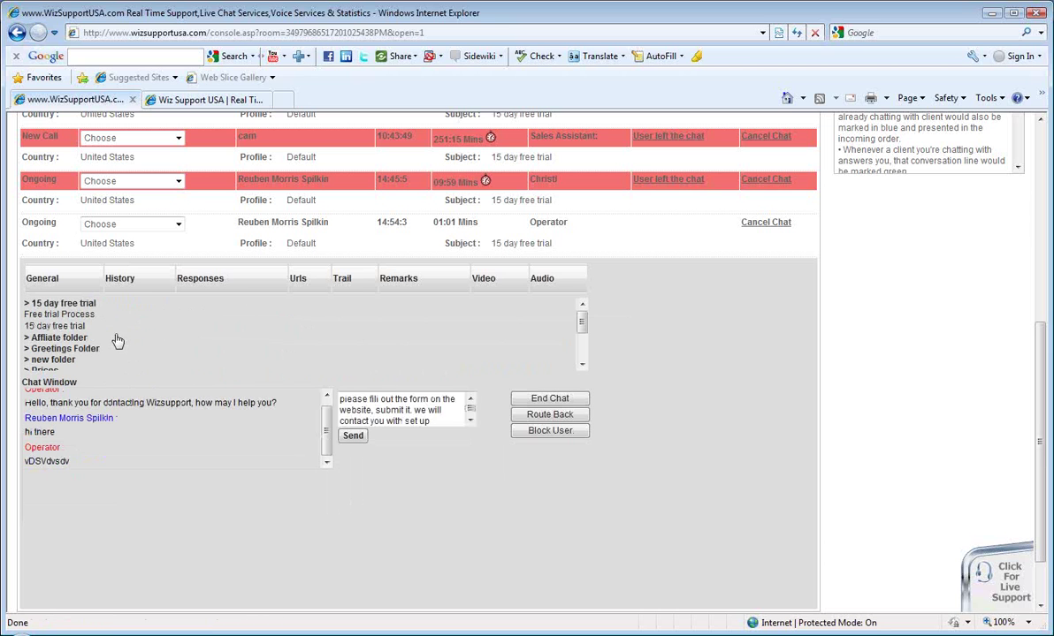
pyautogui.click(353, 436)
pyautogui.click(66, 325)
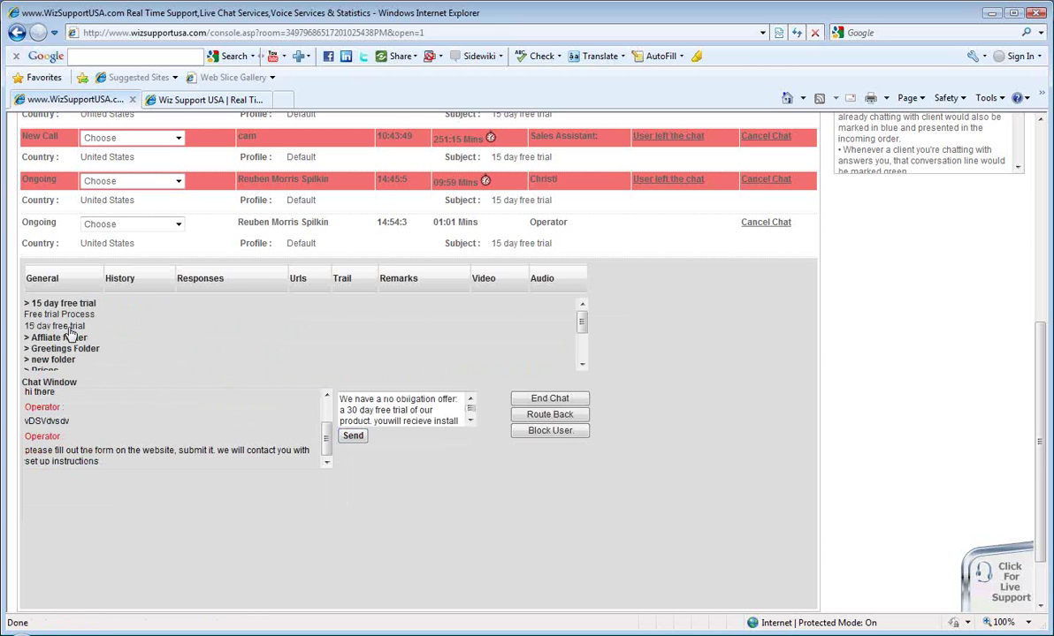
pyautogui.click(352, 436)
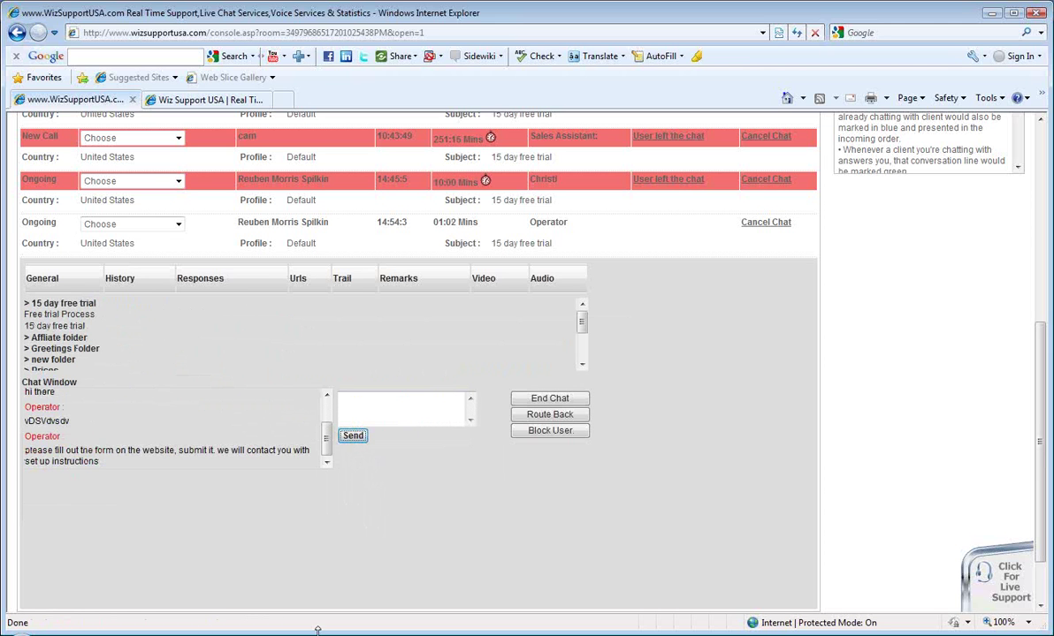
pyautogui.click(186, 101)
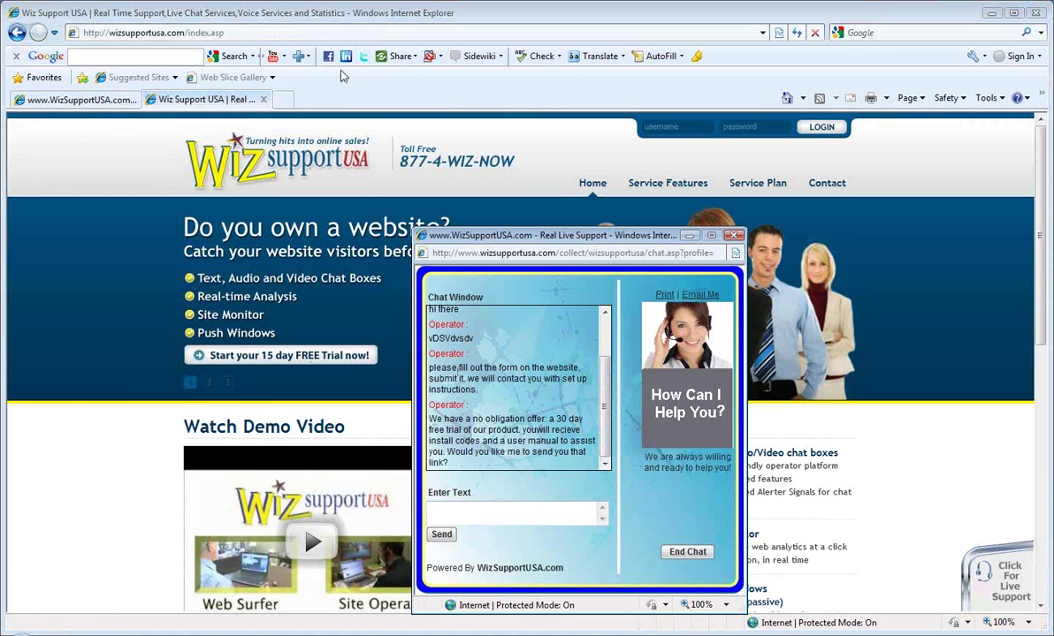
# Send the stored "service plan" URL from the operator console and bring up the visitor's chat window to check it
pyautogui.click(77, 99)
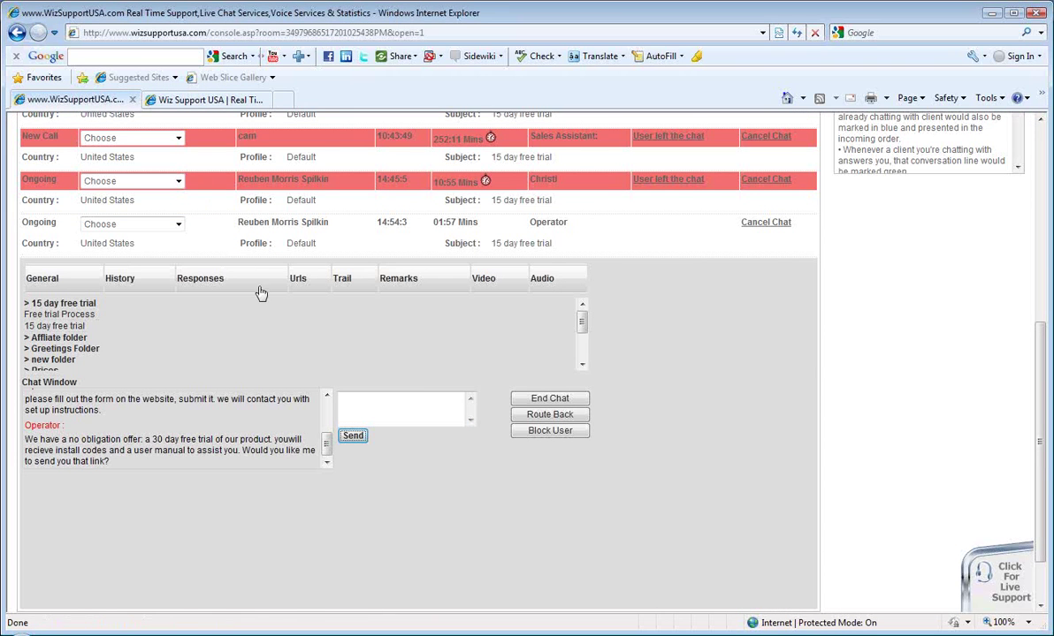
pyautogui.scroll(2, 301, 292)
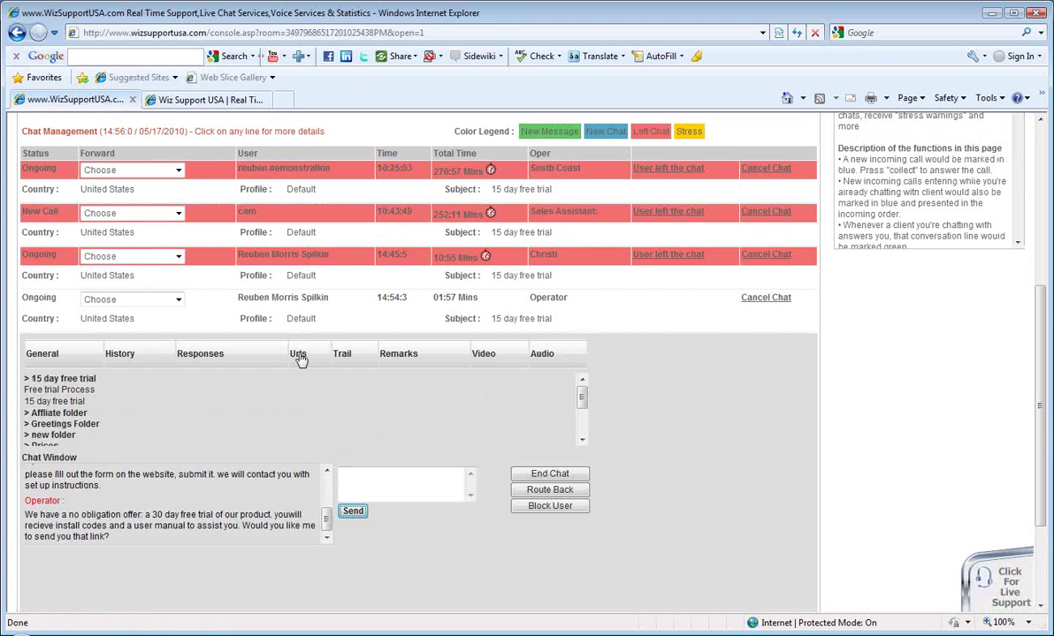
pyautogui.click(301, 353)
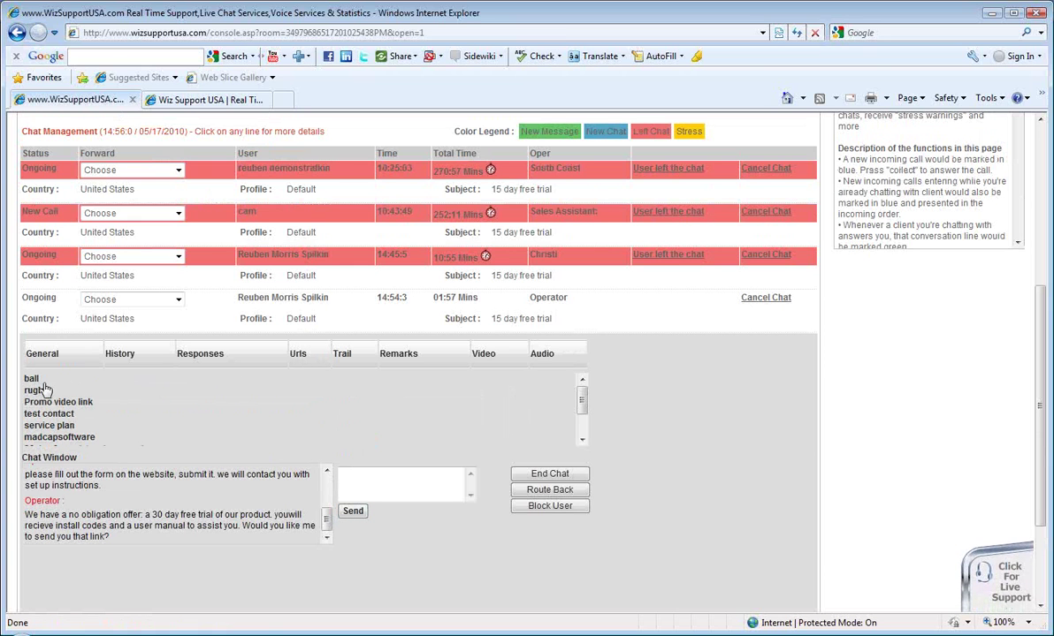
pyautogui.click(59, 428)
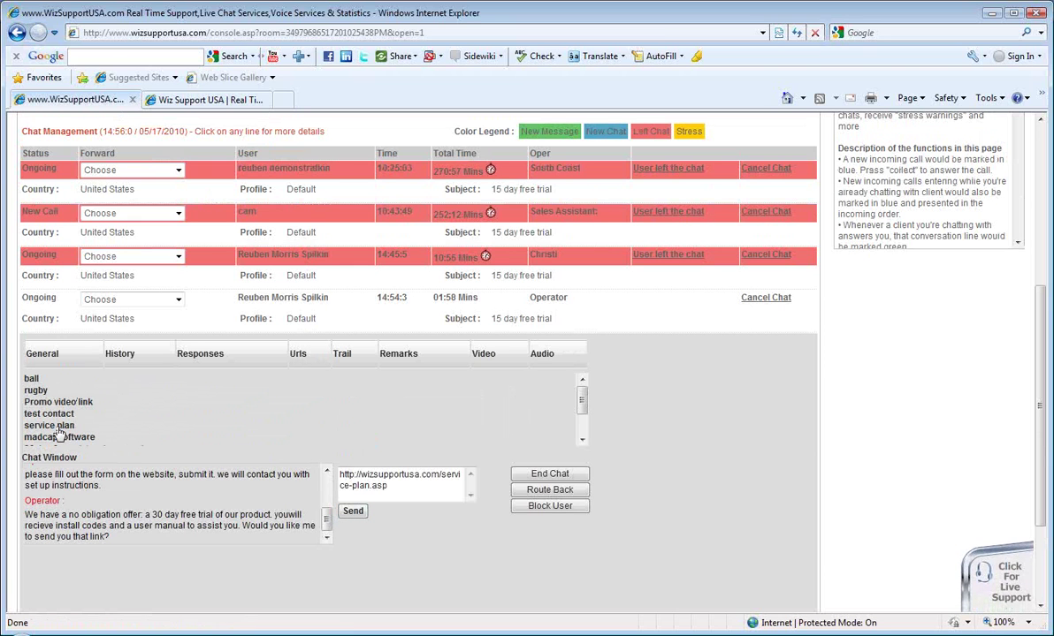
pyautogui.click(353, 511)
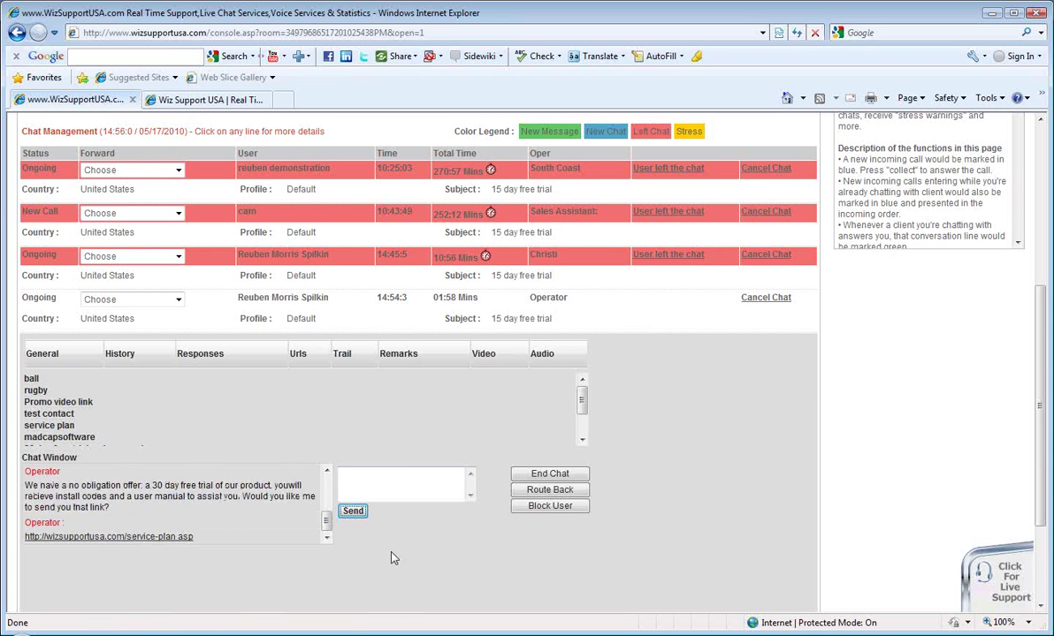
pyautogui.hotkey('alt', 'Tab')
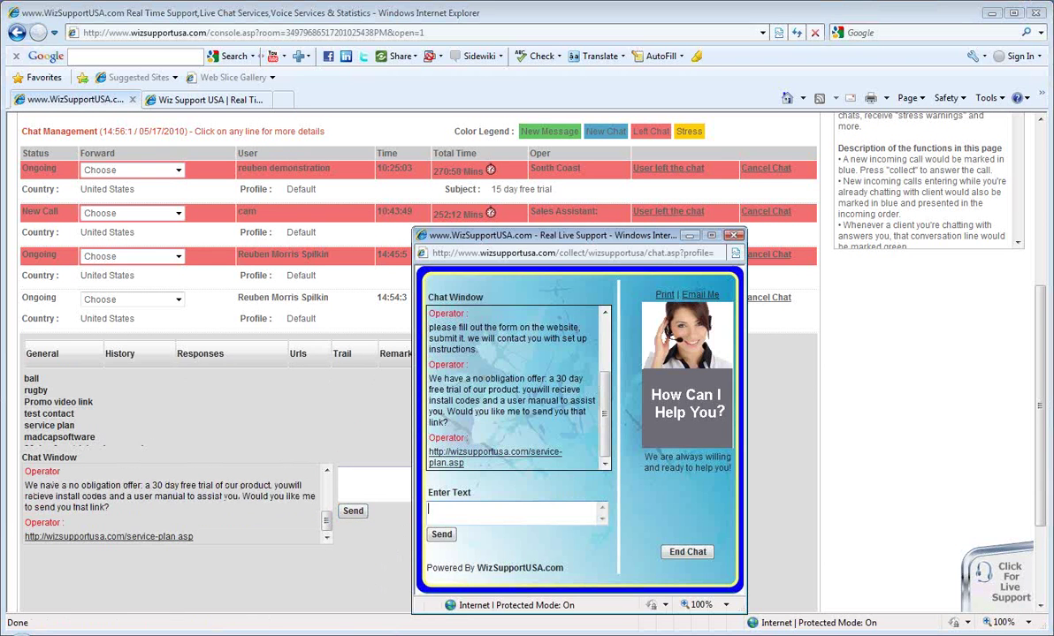
# Open the service plan link from the visitor's chat window, close that page and return to the operator console
pyautogui.click(511, 462)
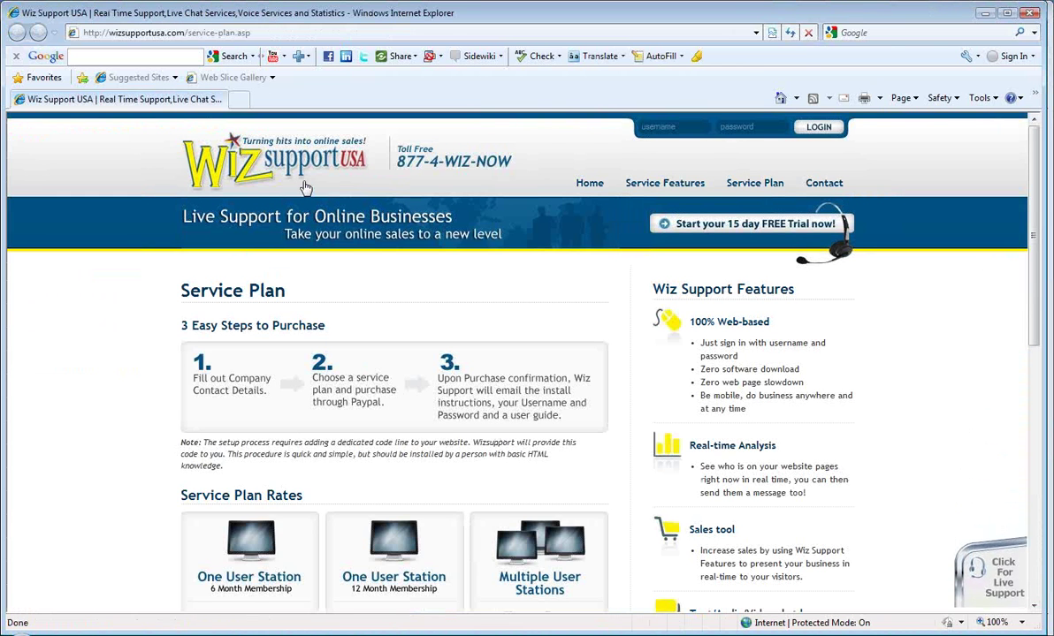
pyautogui.click(1031, 13)
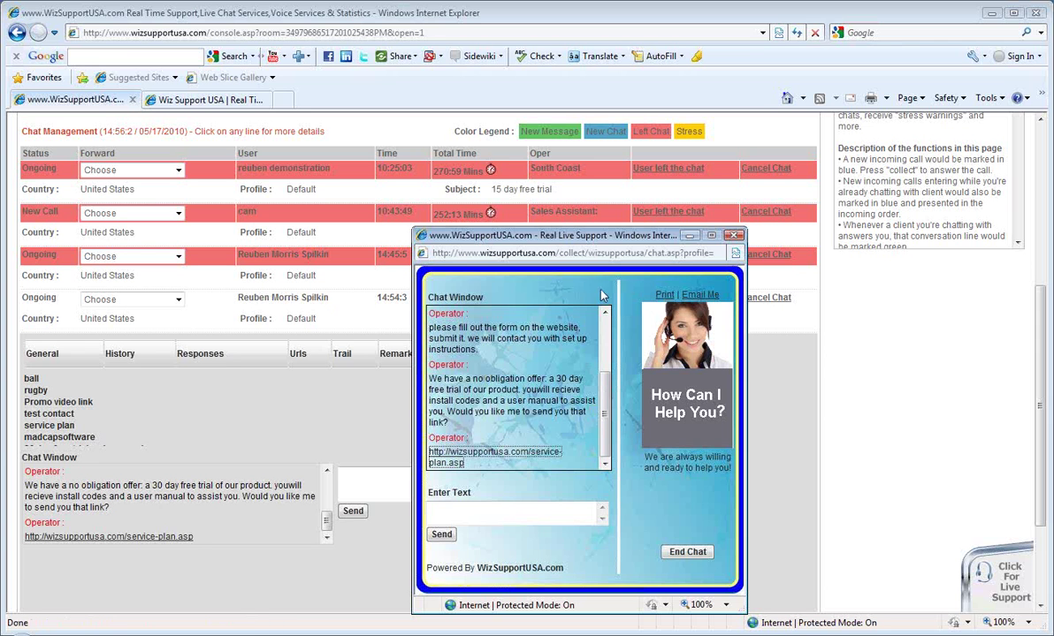
pyautogui.click(310, 401)
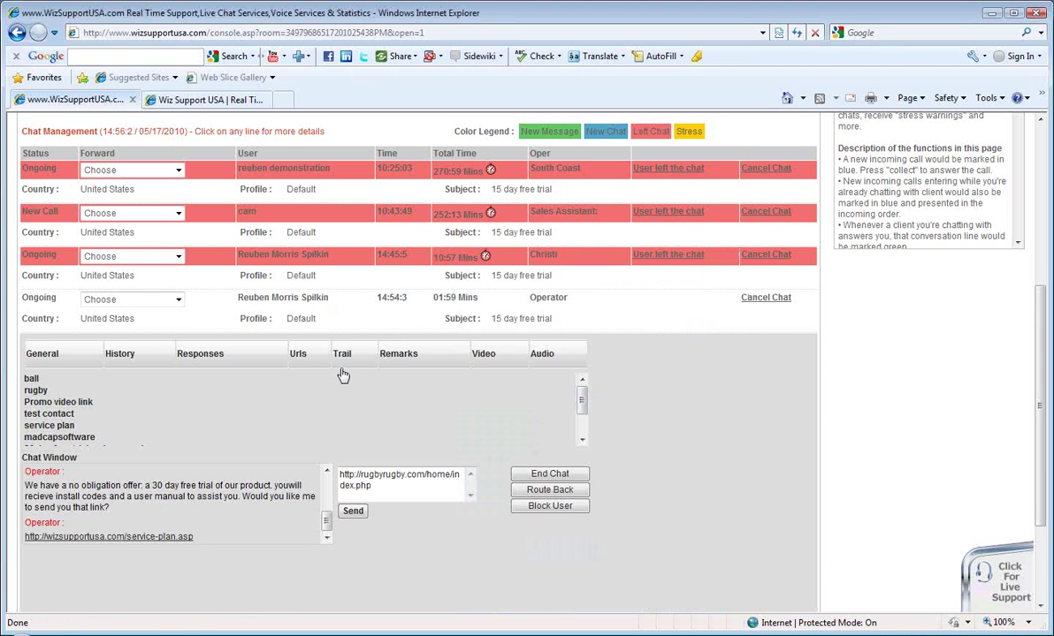
# Show the trail of pages the visitor has browsed in the current chat's details
pyautogui.click(341, 353)
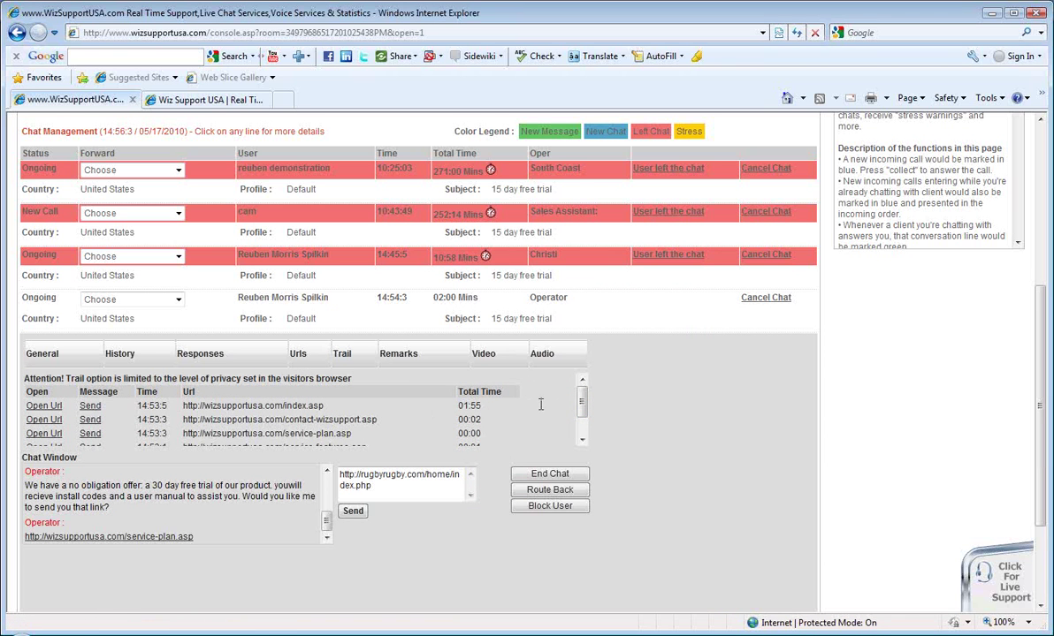
pyautogui.moveTo(583, 408); pyautogui.dragTo(582, 416)
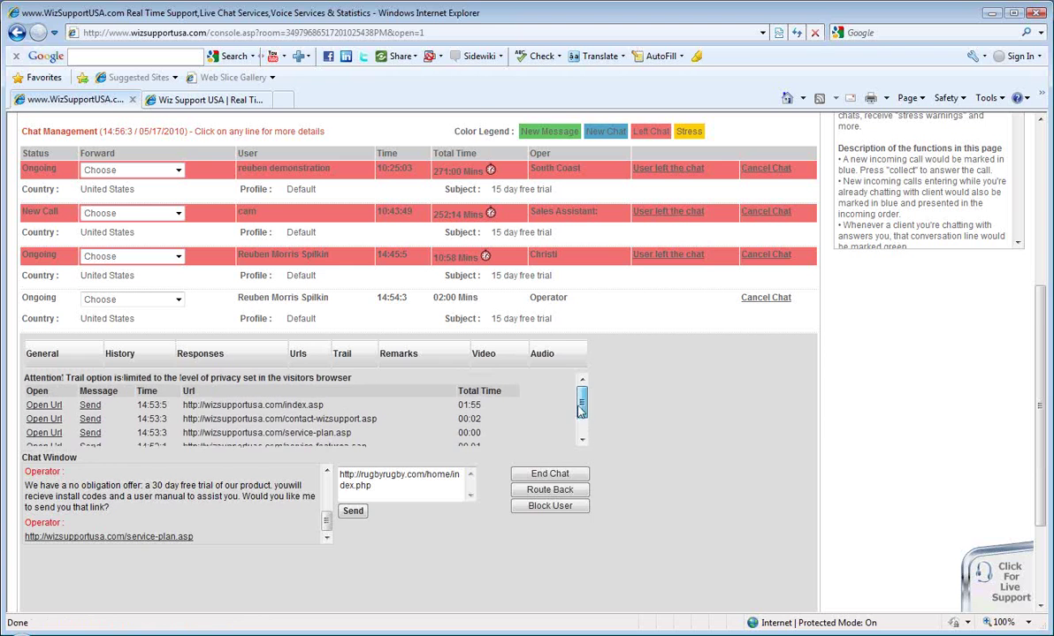
pyautogui.scroll(-2, 651, 417)
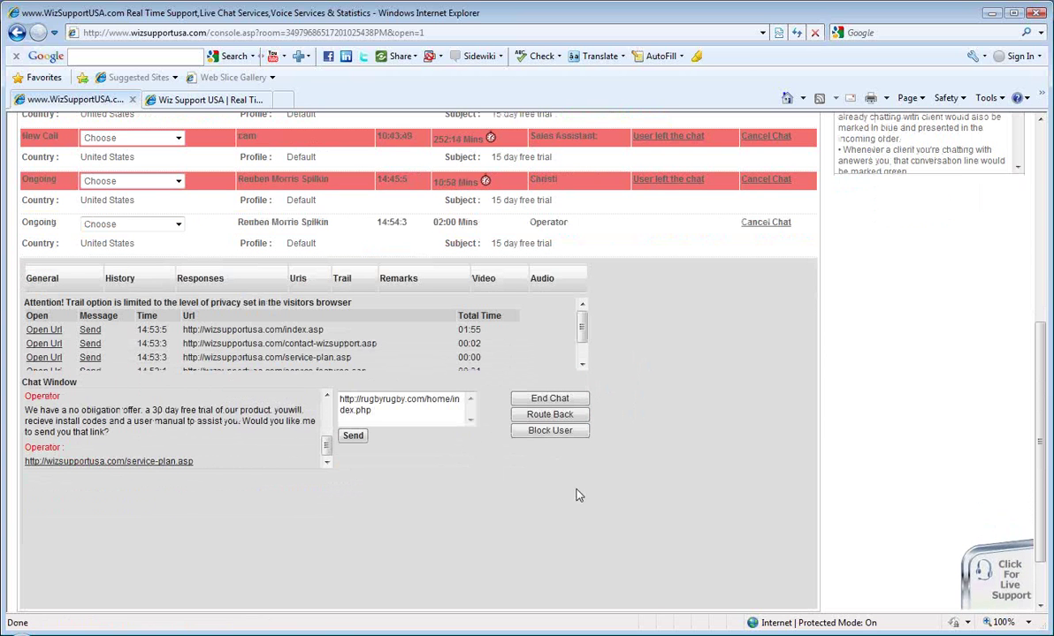
# Show the remarks form for the current chat, then open the video chat area and close it again
pyautogui.click(396, 282)
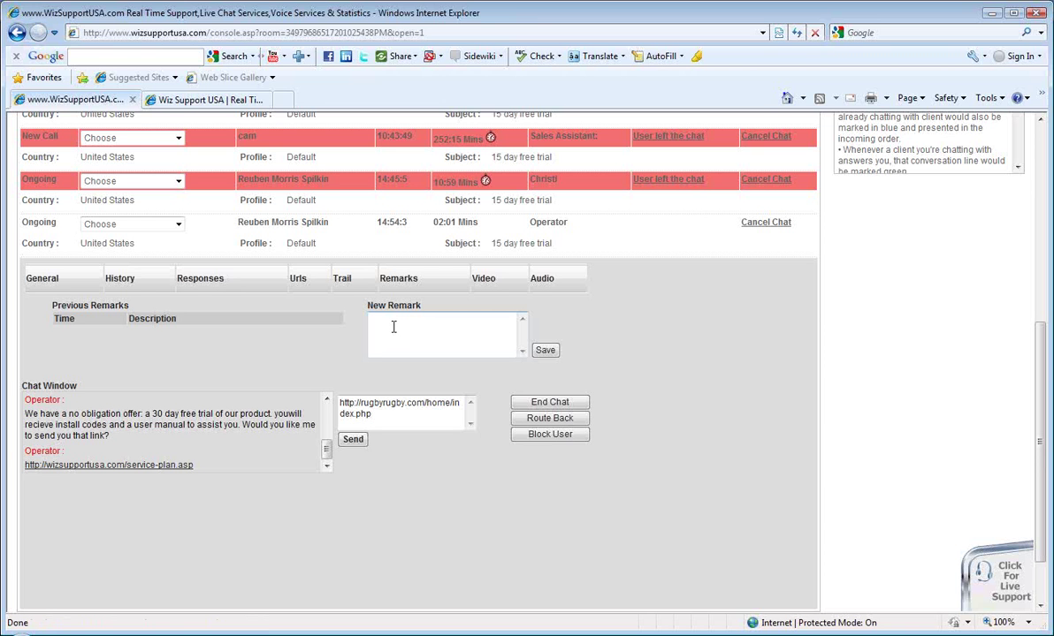
pyautogui.click(484, 287)
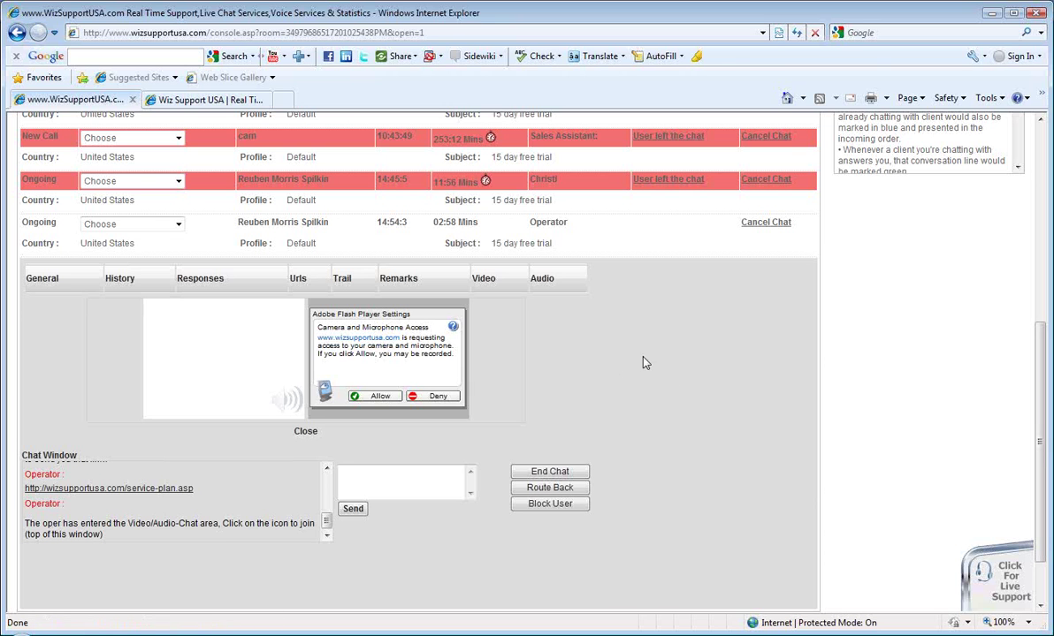
pyautogui.click(305, 433)
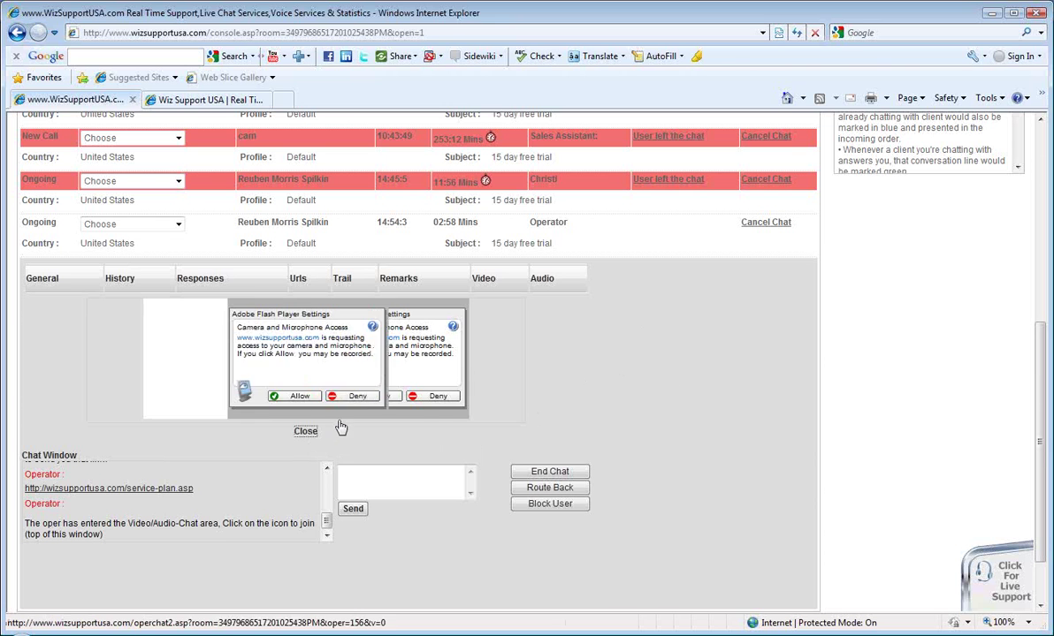
# Send the message "ggfnsgn" from the operator console and check it in the visitor's chat window
pyautogui.click(356, 452)
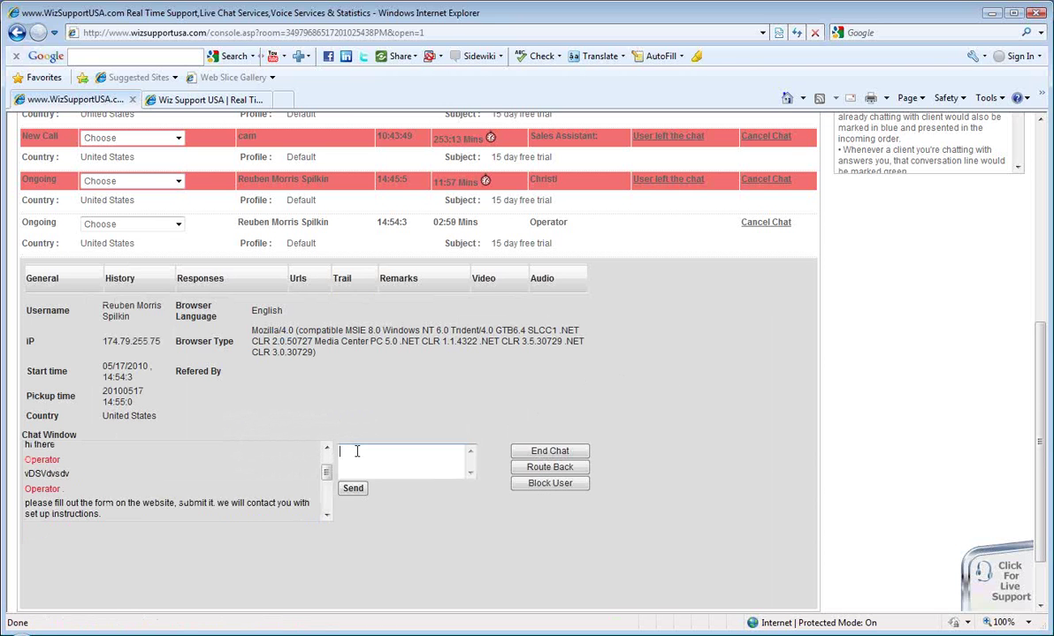
pyautogui.write('ggfhsgf')
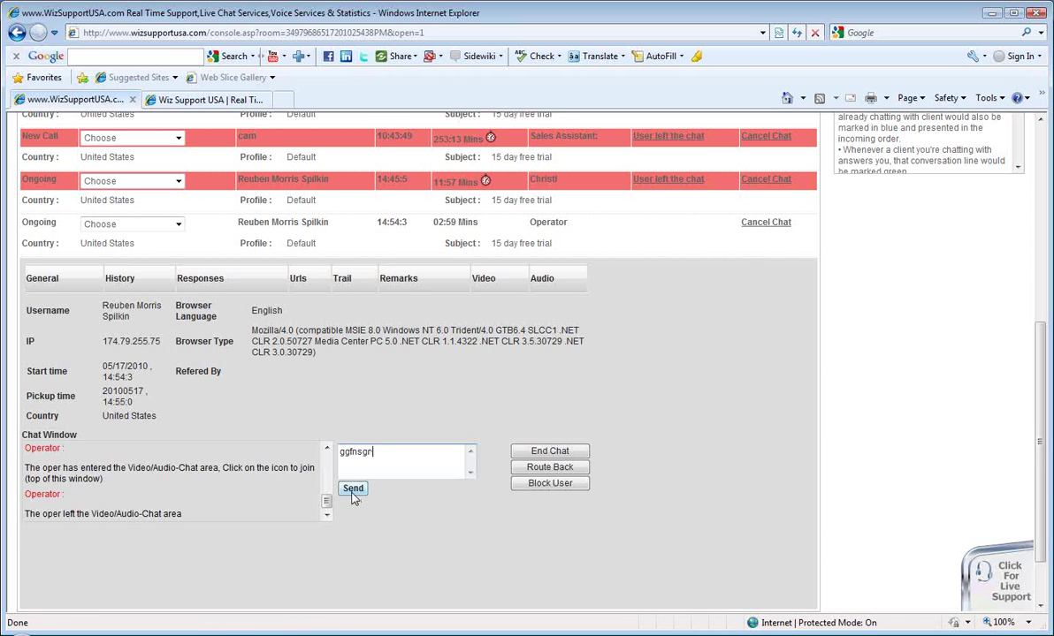
pyautogui.click(352, 489)
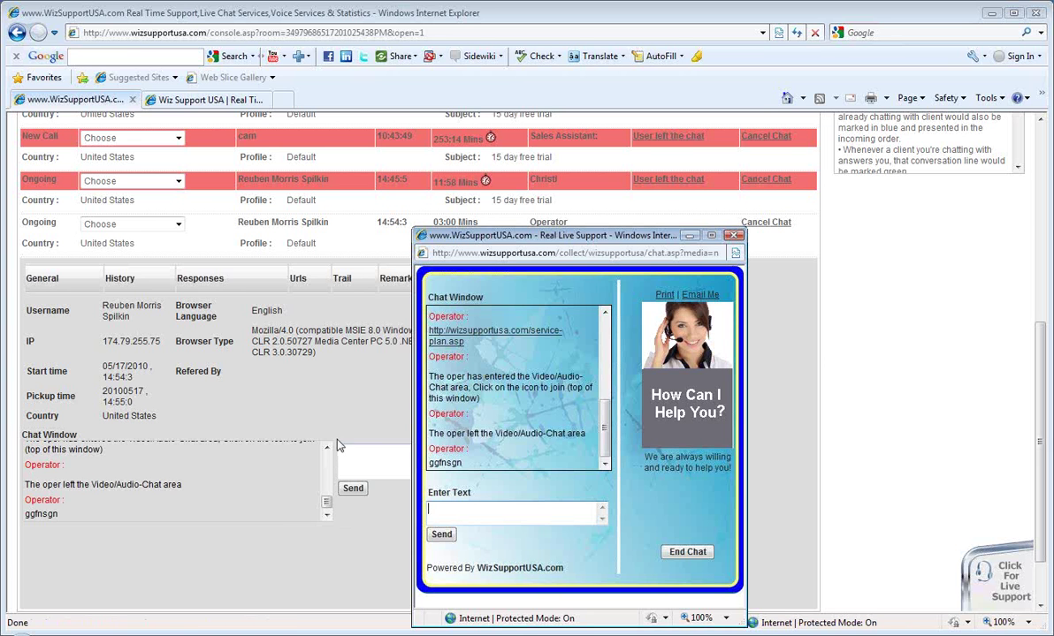
pyautogui.hotkey('alt', 'F4')
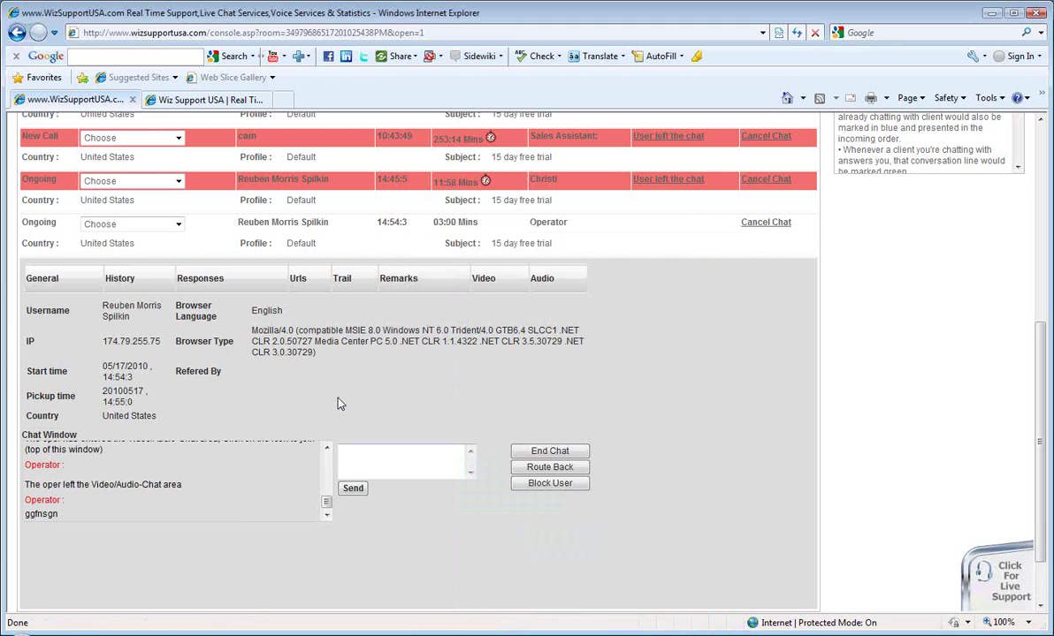
# Open the Service Plan page on the Wiz Support USA website and copy its web address
pyautogui.click(211, 99)
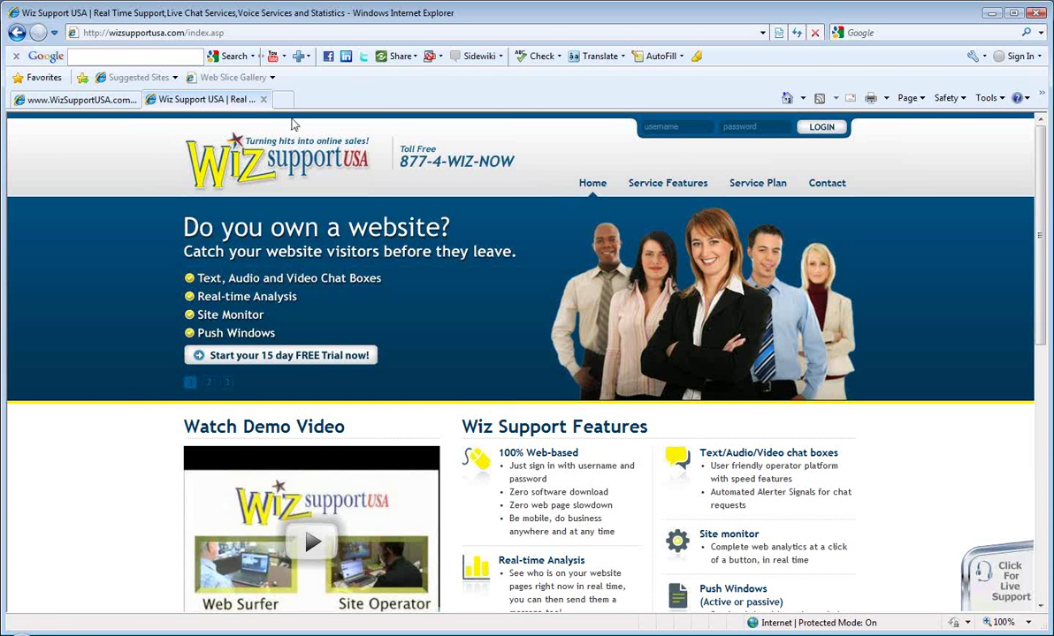
pyautogui.click(764, 187)
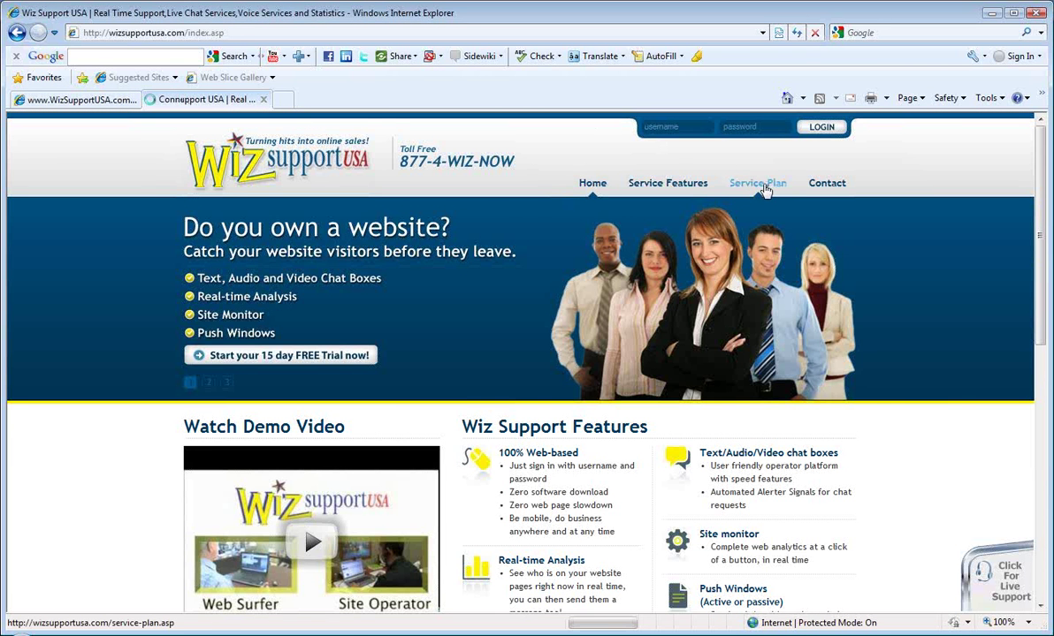
pyautogui.rightClick(225, 34)
pyautogui.click(259, 84)
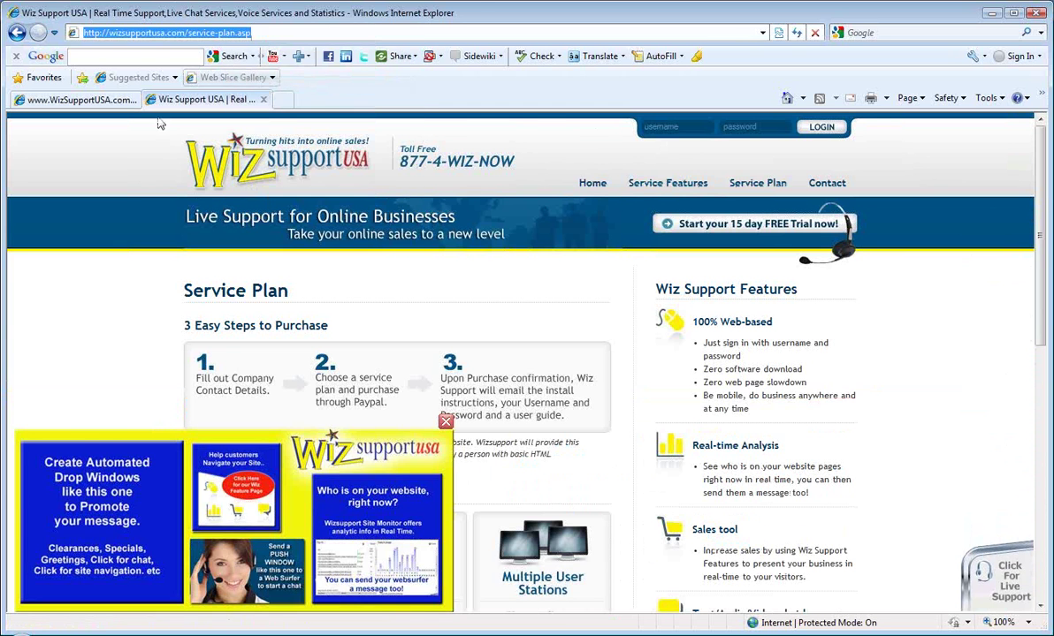
pyautogui.click(84, 99)
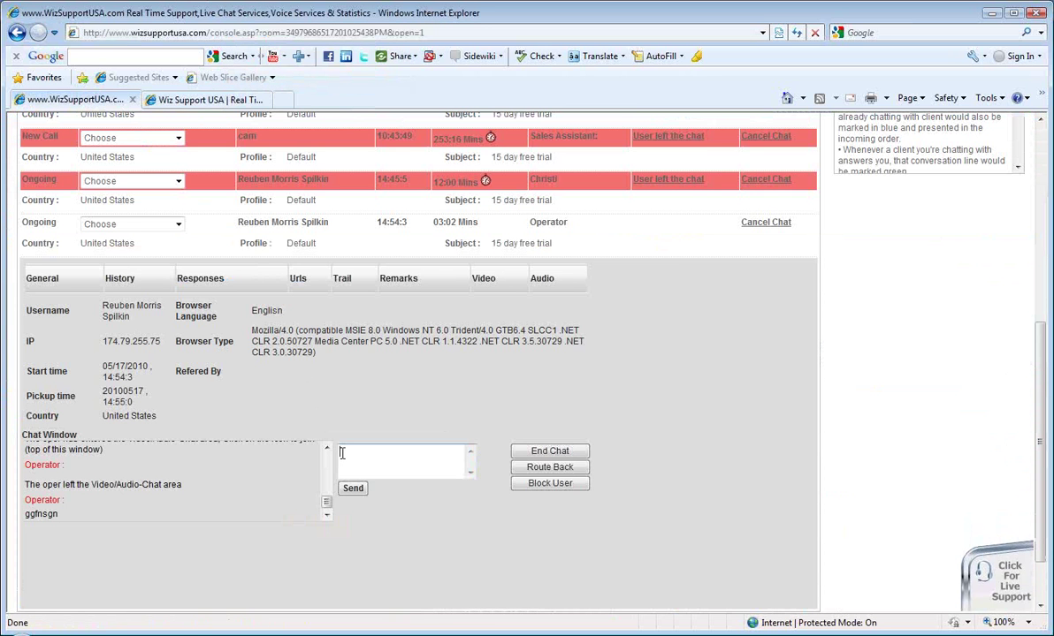
pyautogui.rightClick(341, 452)
pyautogui.click(364, 516)
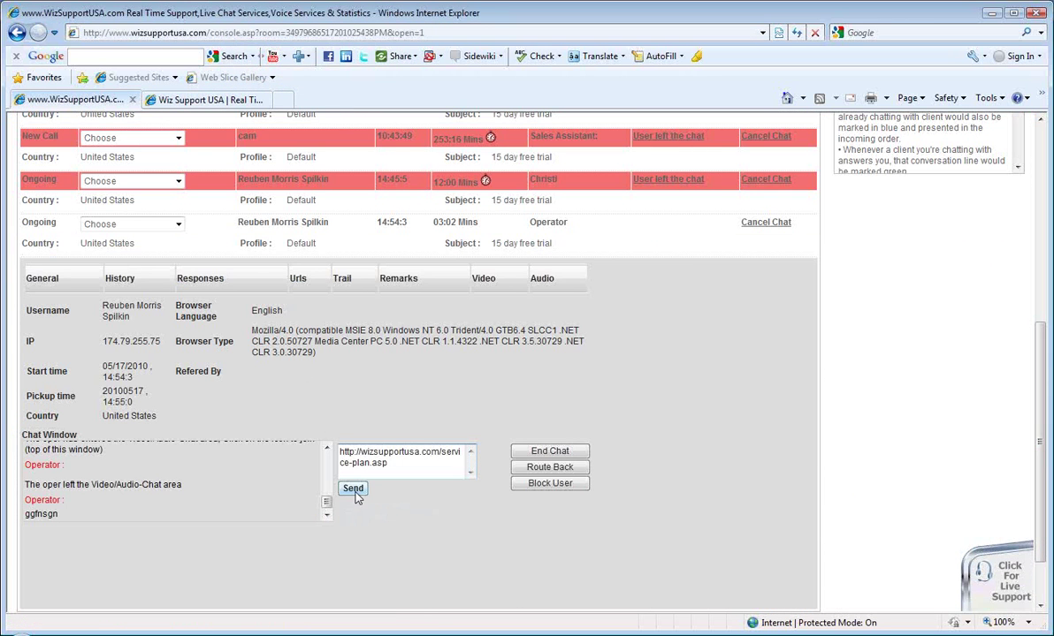
pyautogui.click(354, 489)
pyautogui.click(210, 99)
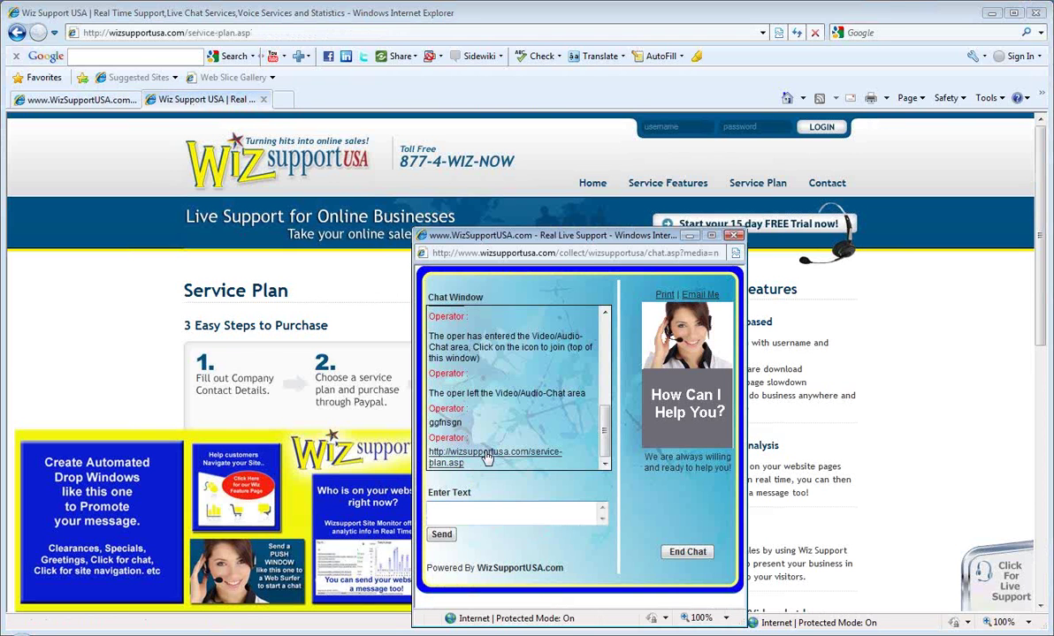
# Send the "Print or email" canned response from the Greetings Folder and check it in the visitor's chat window
pyautogui.click(87, 101)
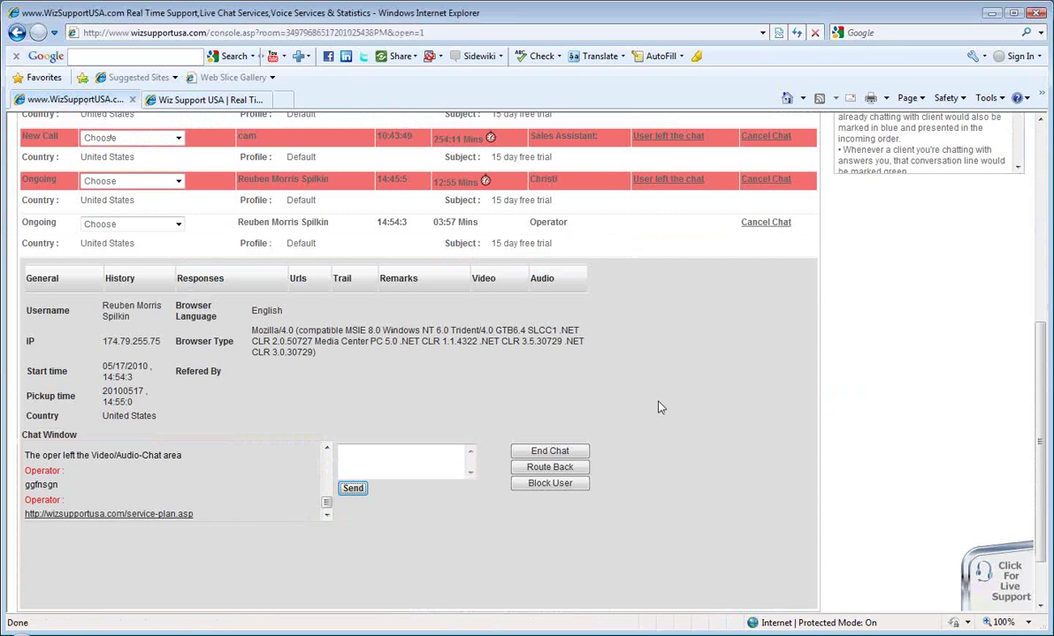
pyautogui.click(177, 271)
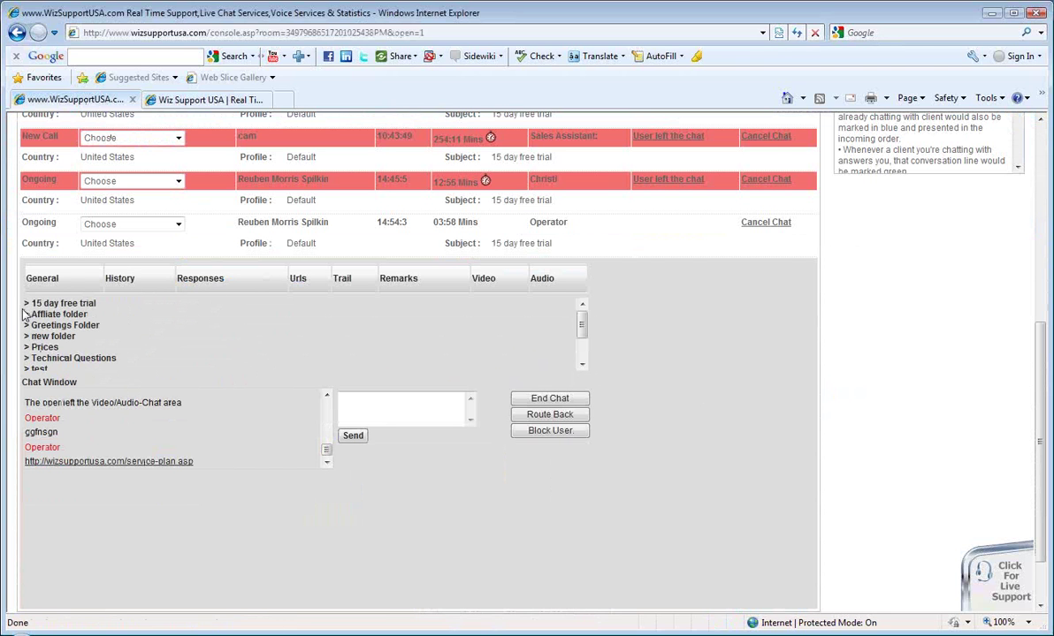
pyautogui.click(31, 326)
pyautogui.click(40, 337)
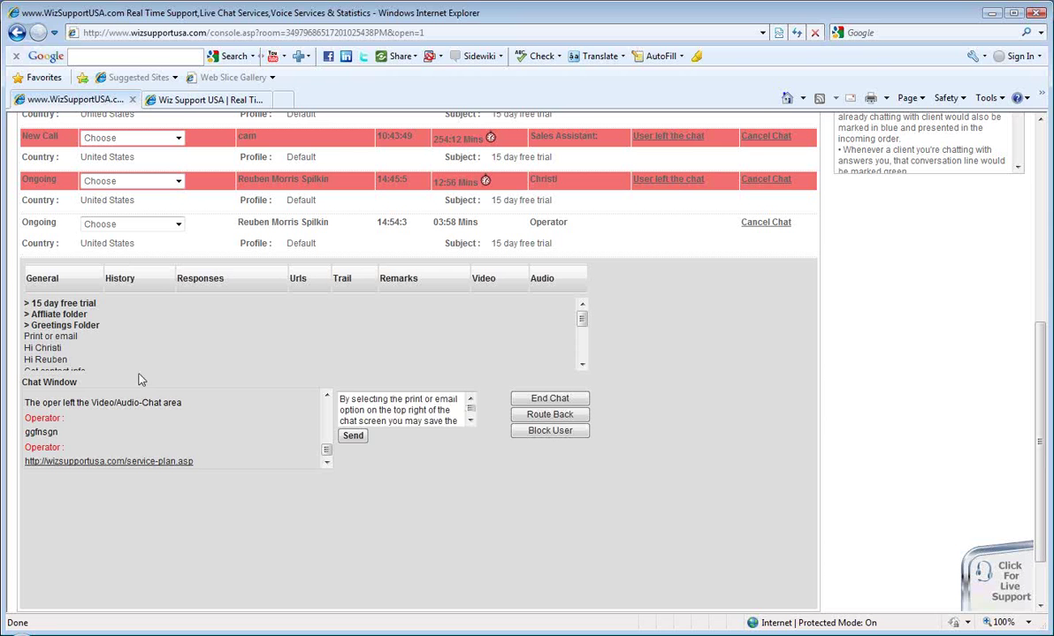
pyautogui.click(353, 436)
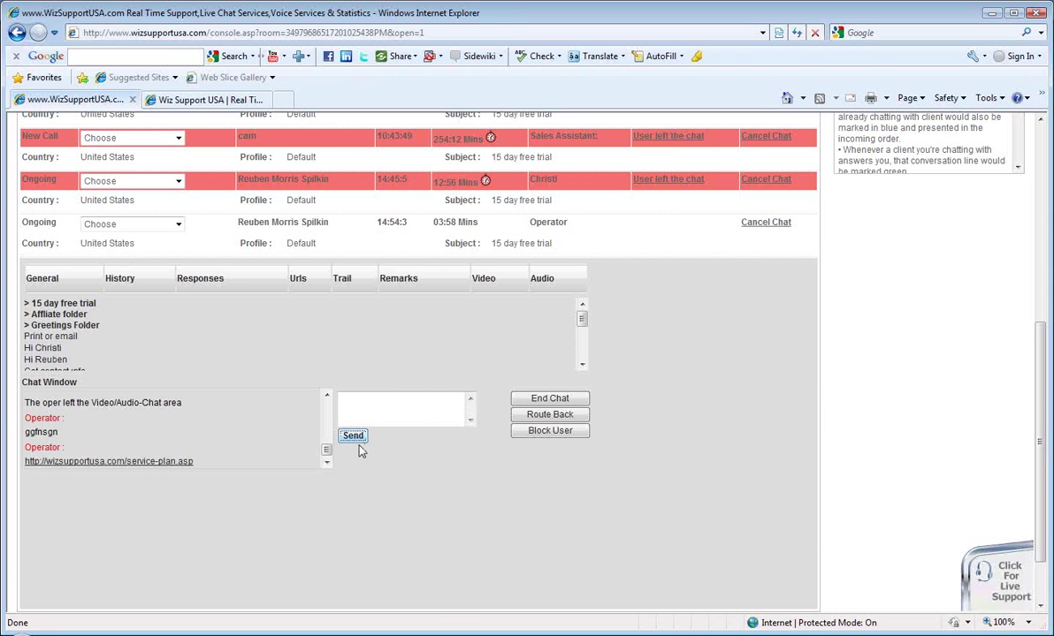
pyautogui.click(205, 100)
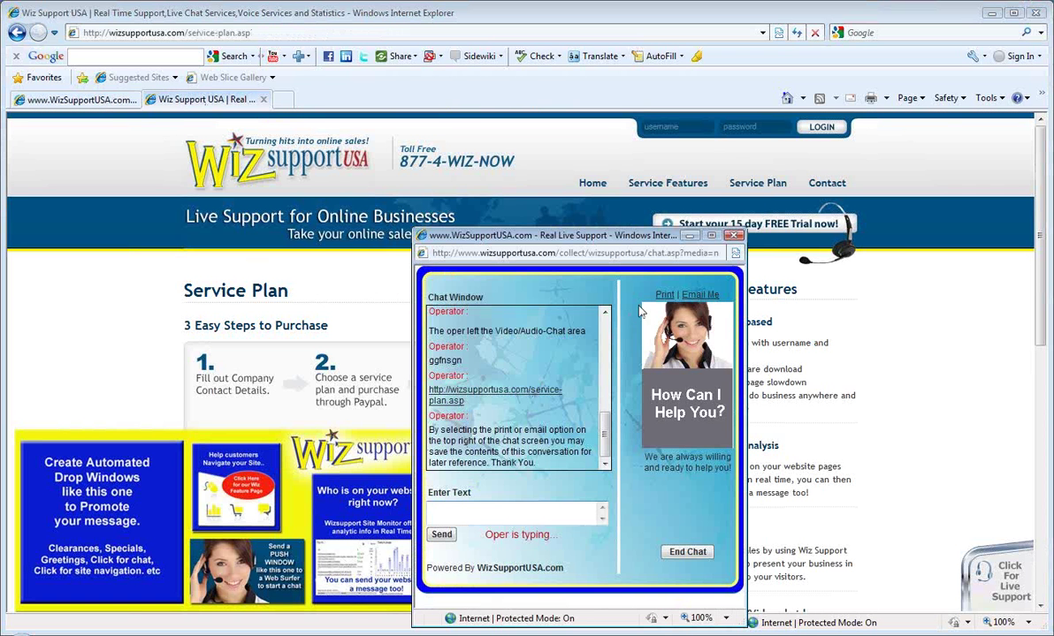
# Open the form for e-mailing the conversation from the visitor's chat window, move it beside the chat and close it
pyautogui.click(698, 297)
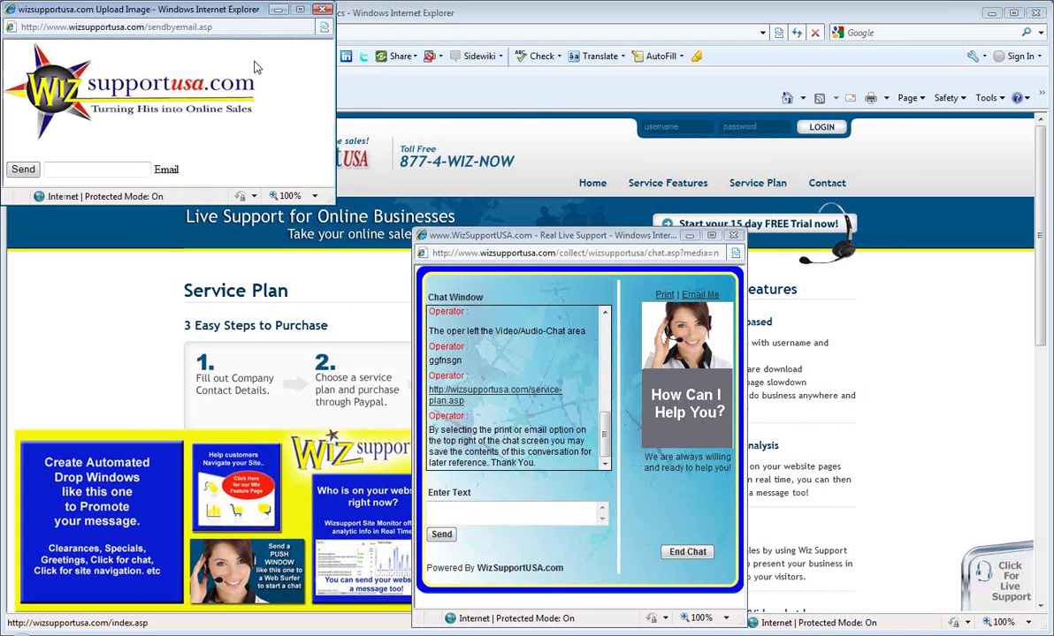
pyautogui.moveTo(248, 13); pyautogui.dragTo(396, 236)
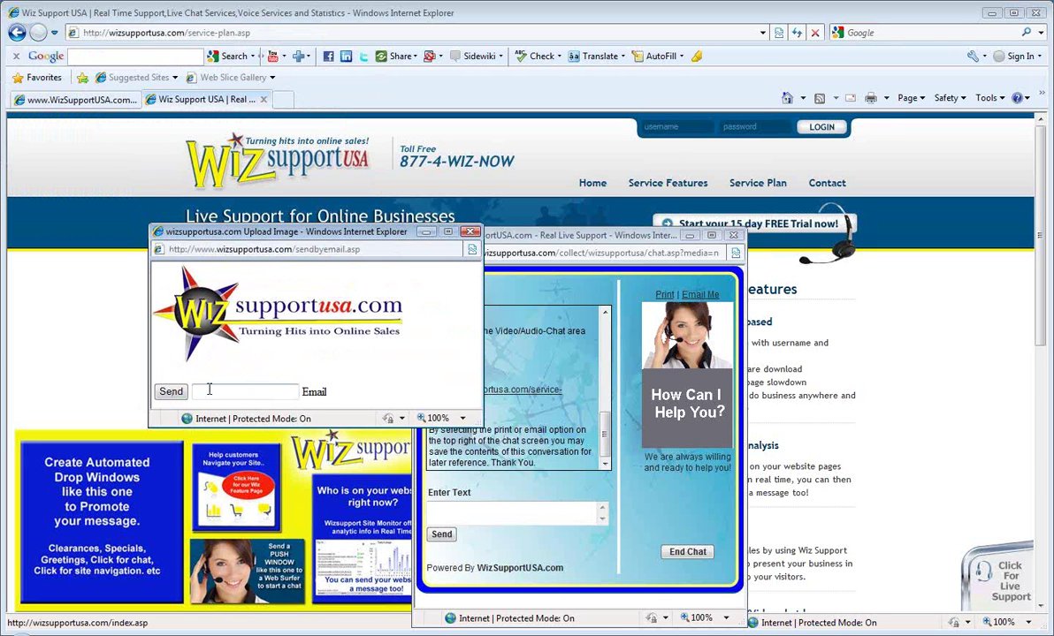
pyautogui.click(472, 234)
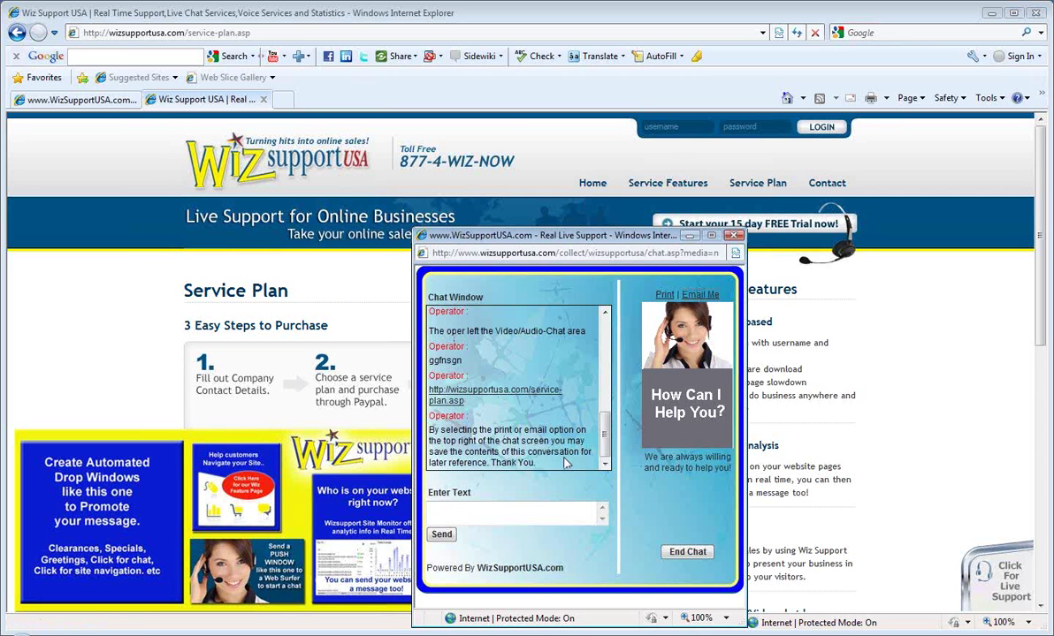
# End the chat from the visitor's chat window and from the operator console, confirming both
pyautogui.click(679, 553)
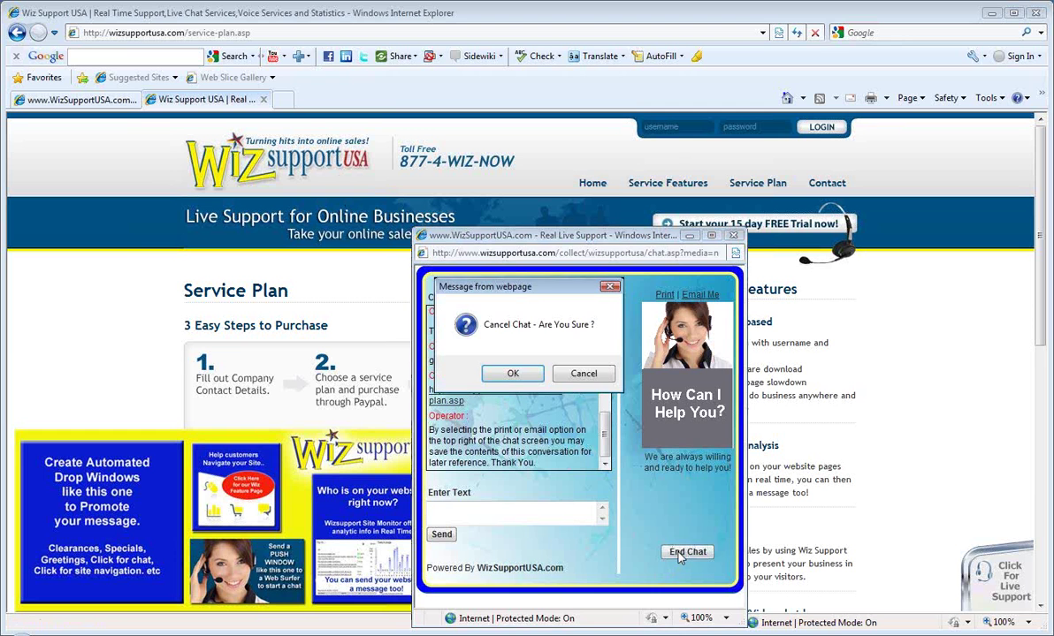
pyautogui.click(512, 373)
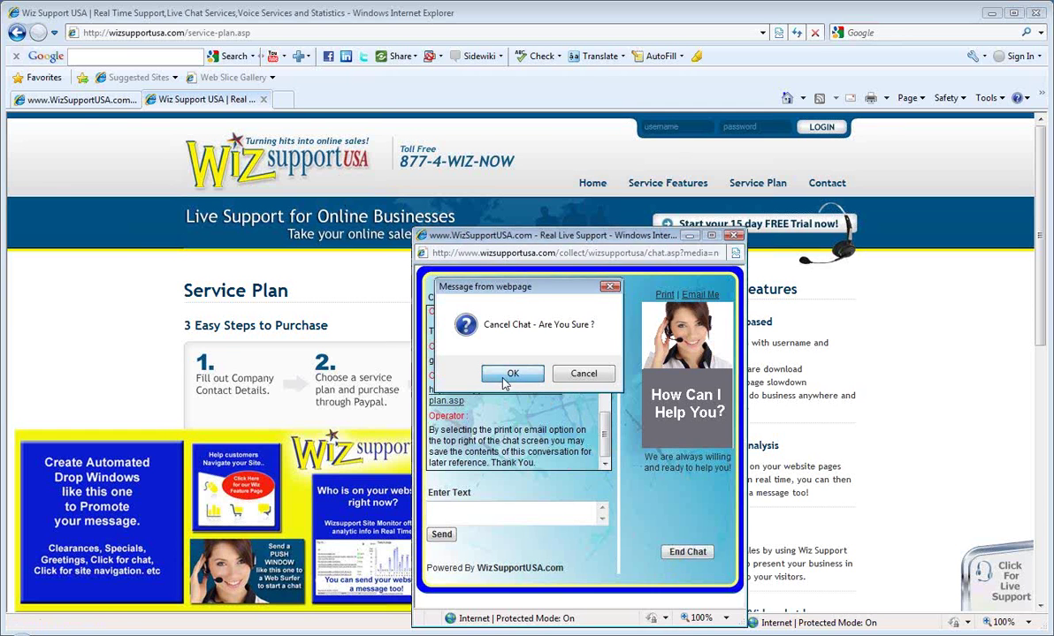
pyautogui.click(75, 98)
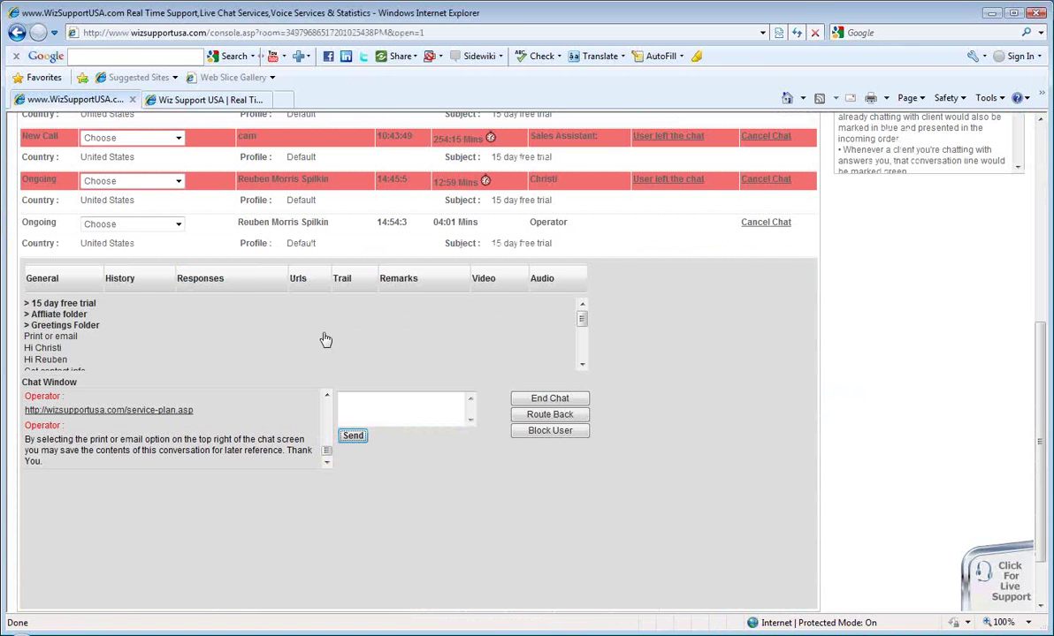
pyautogui.click(545, 403)
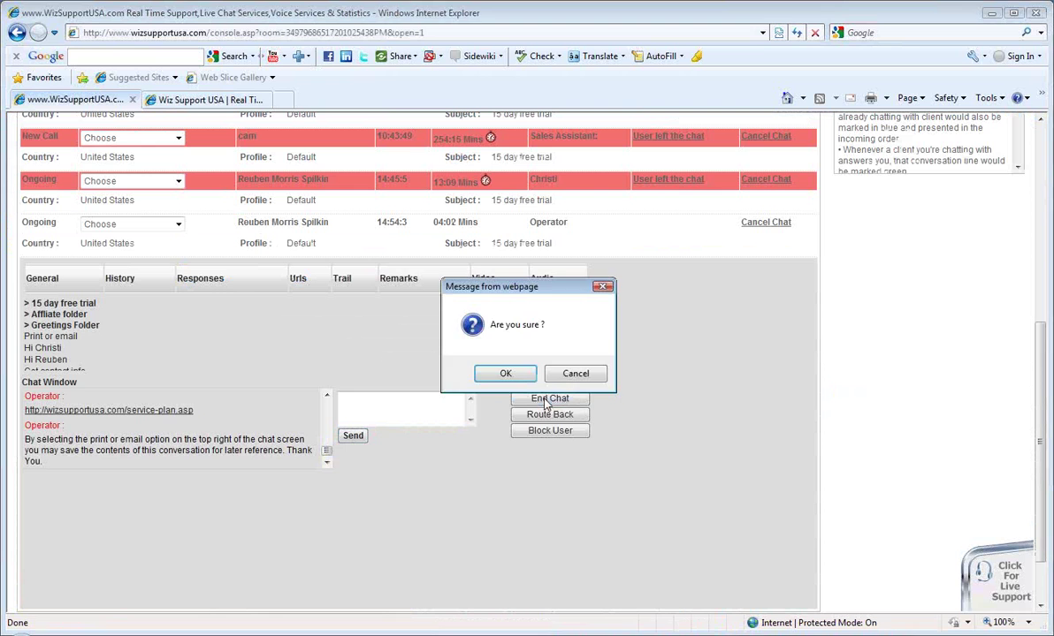
pyautogui.click(513, 378)
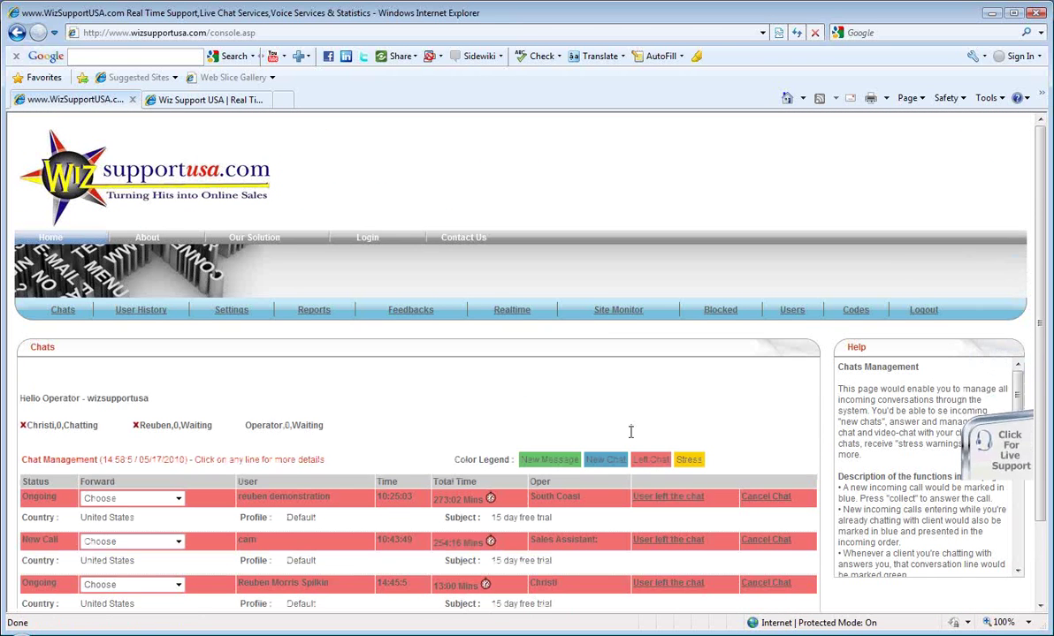
# Show the details of the ongoing chat assigned to the South Coast operator in the chat list
pyautogui.scroll(-3, 629, 430)
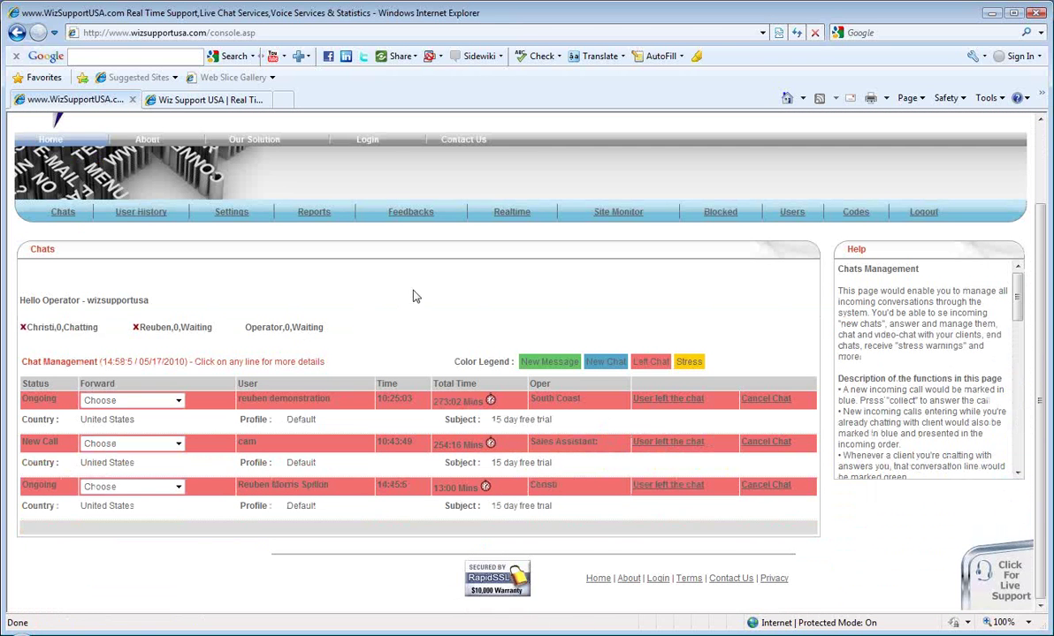
pyautogui.click(417, 402)
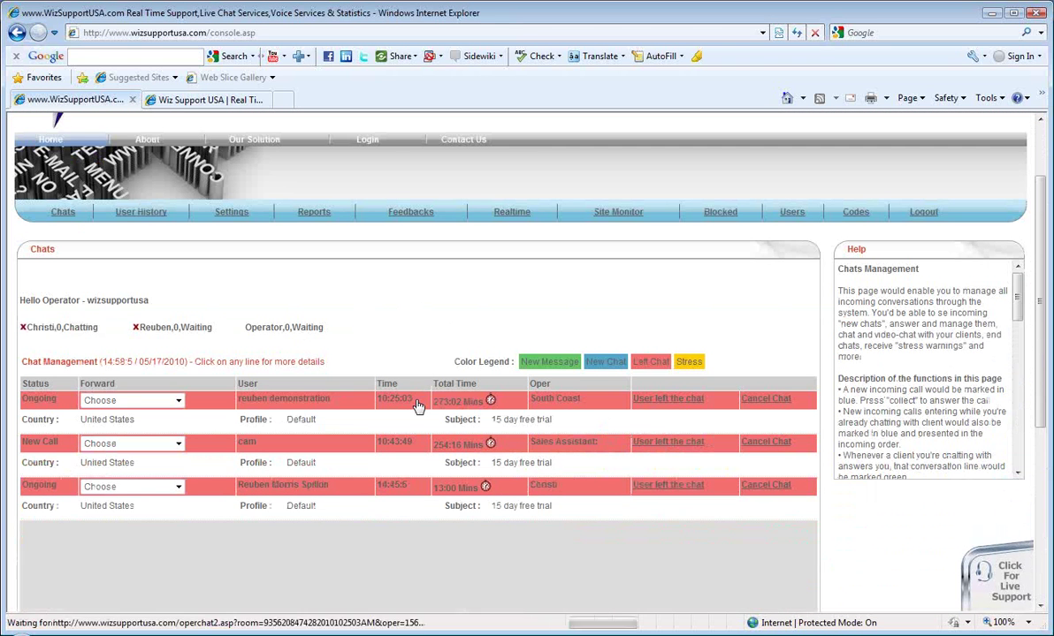
pyautogui.scroll(-3, 740, 503)
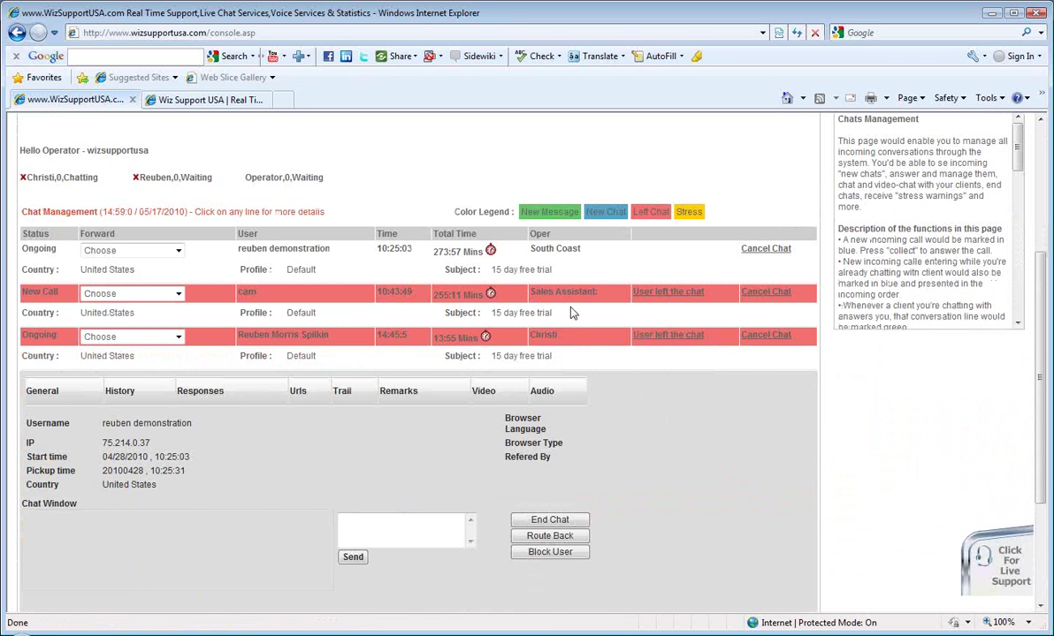
# Show the details of Christi's chat and of the Sales Assistant's chat, and end the latter with confirmation
pyautogui.click(581, 345)
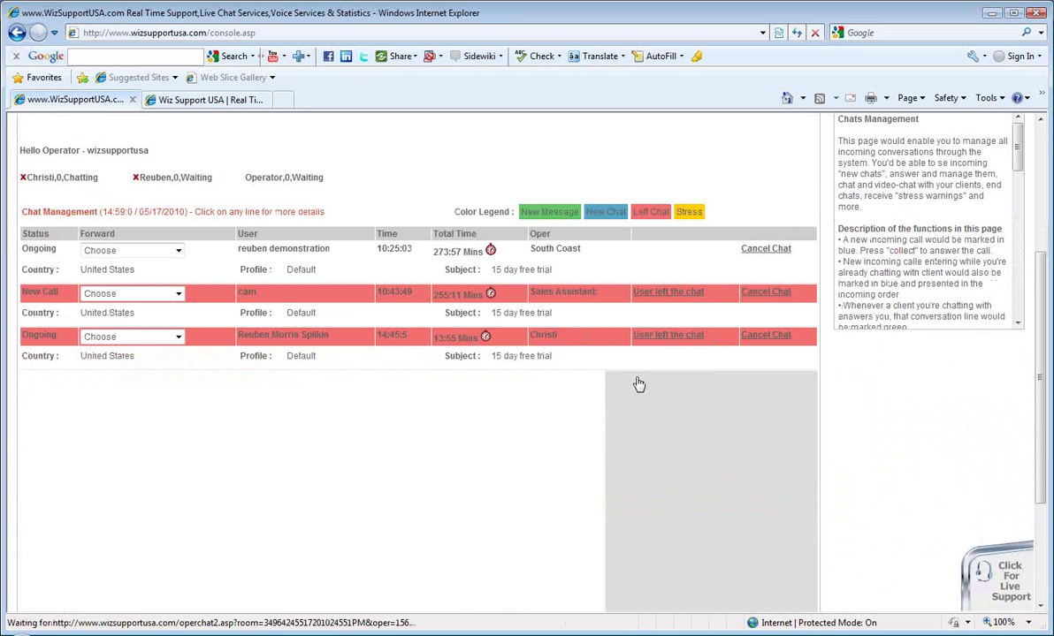
pyautogui.click(579, 304)
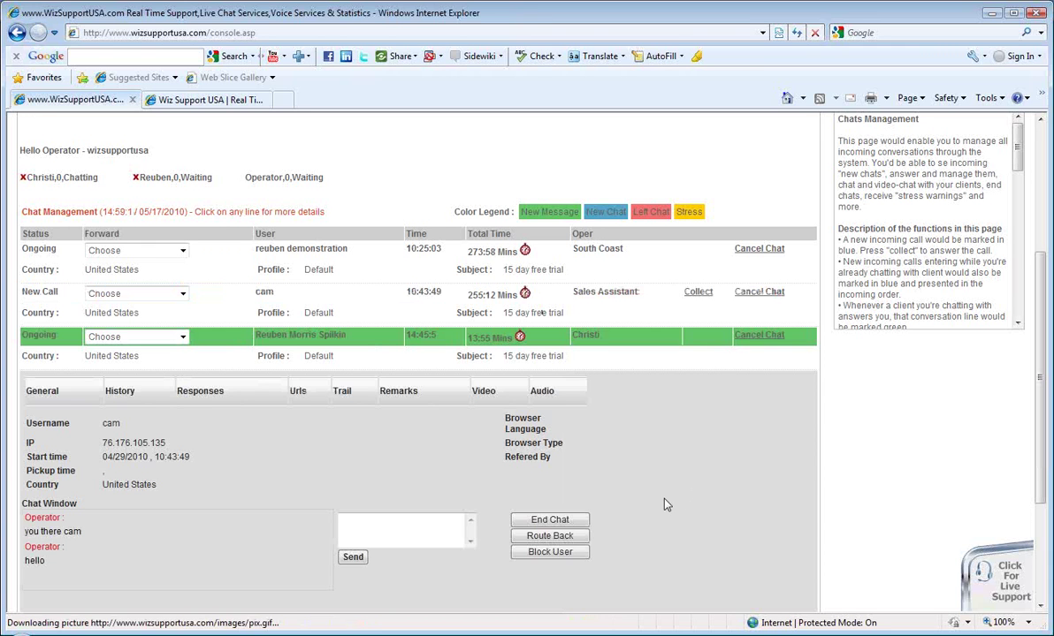
pyautogui.click(548, 520)
pyautogui.click(502, 374)
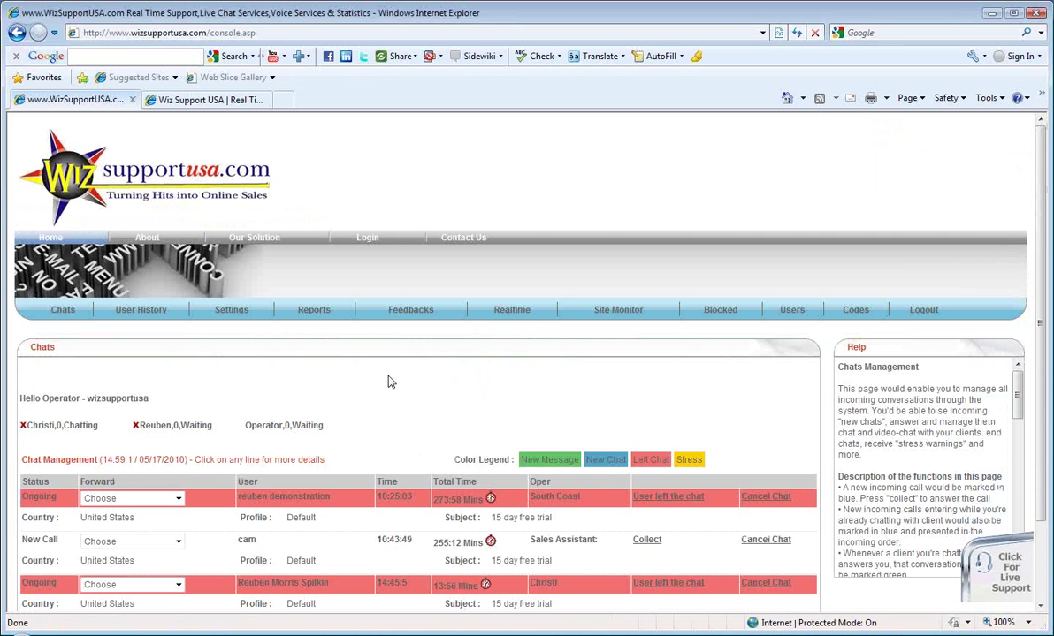
# Search the user history for conversations from 9 May 2010 till 17 May 2010 in the Default profile
pyautogui.scroll(-2, 395, 375)
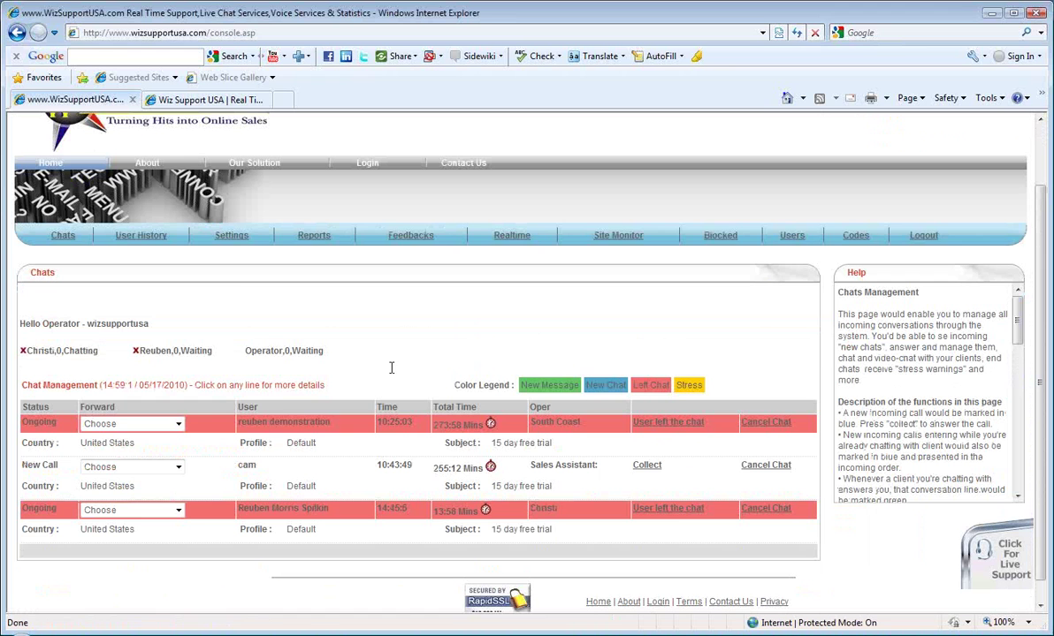
pyautogui.click(141, 238)
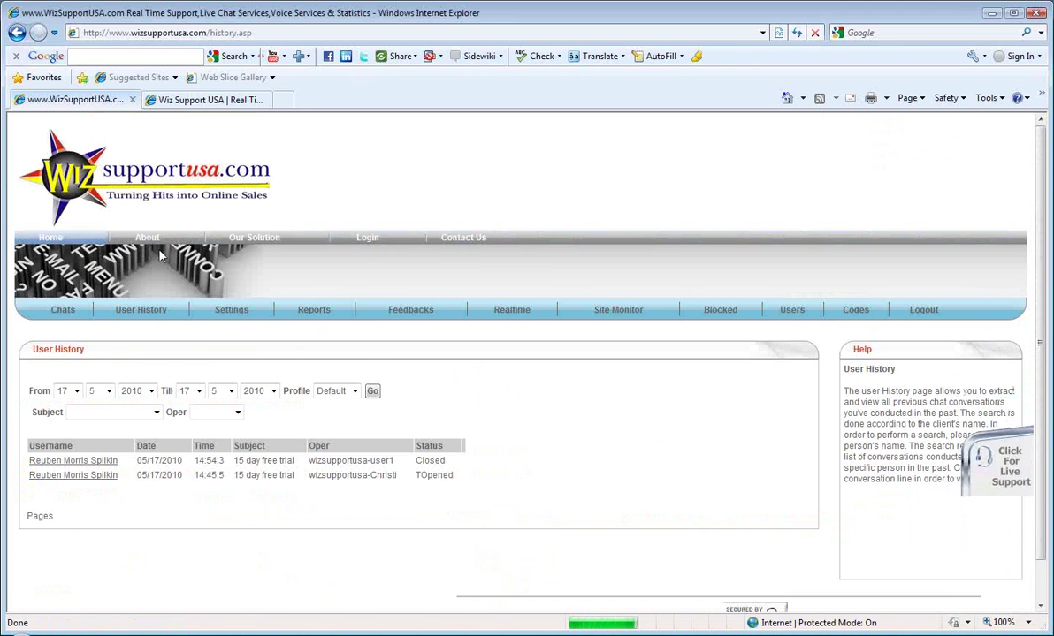
pyautogui.click(77, 390)
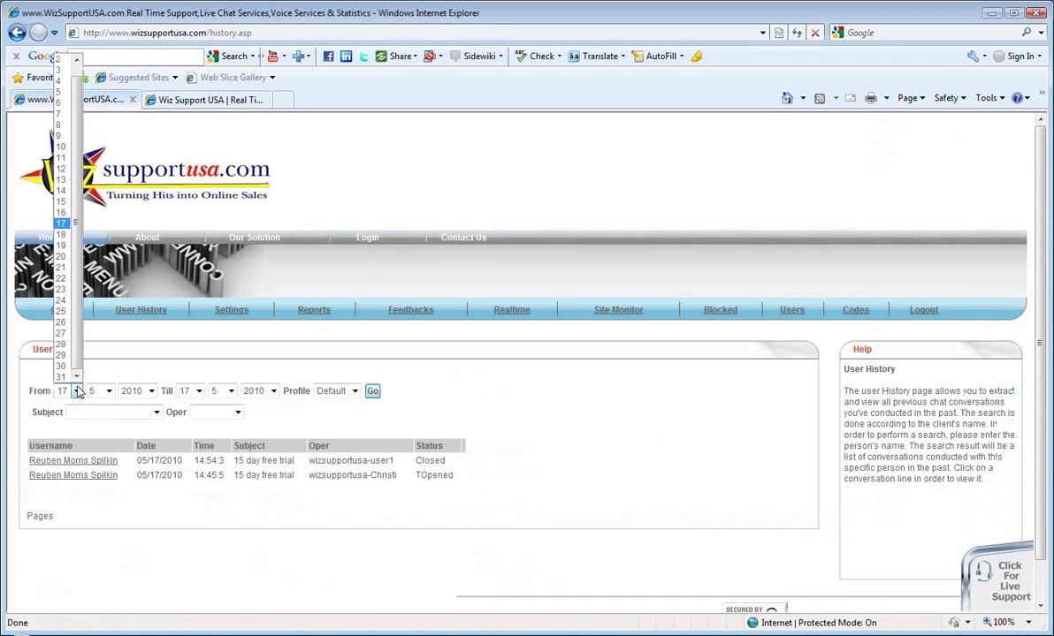
pyautogui.click(60, 135)
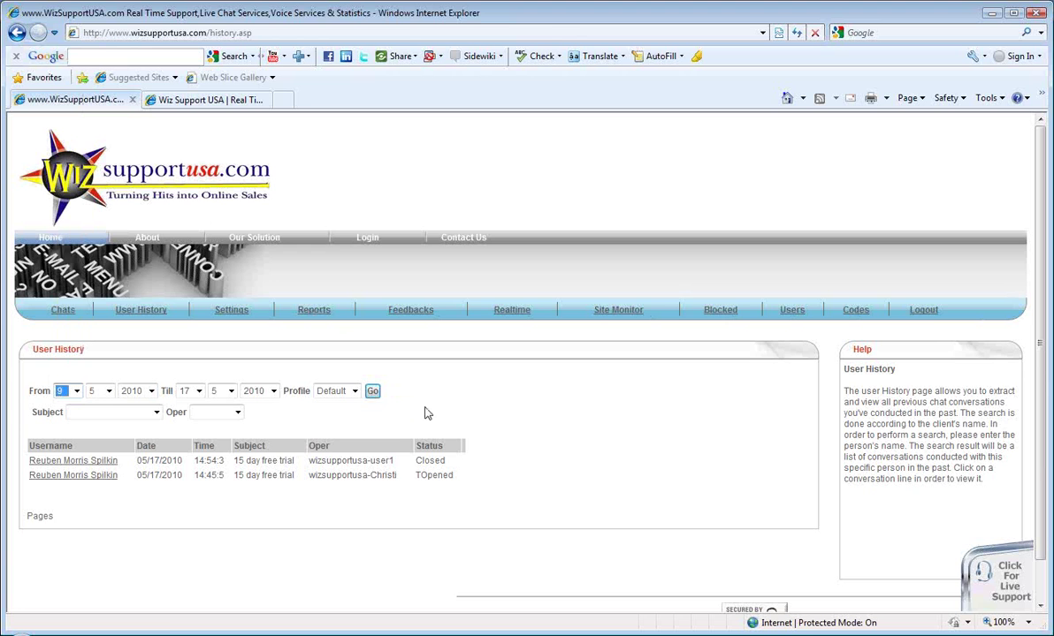
pyautogui.click(372, 391)
pyautogui.scroll(-1, 154, 446)
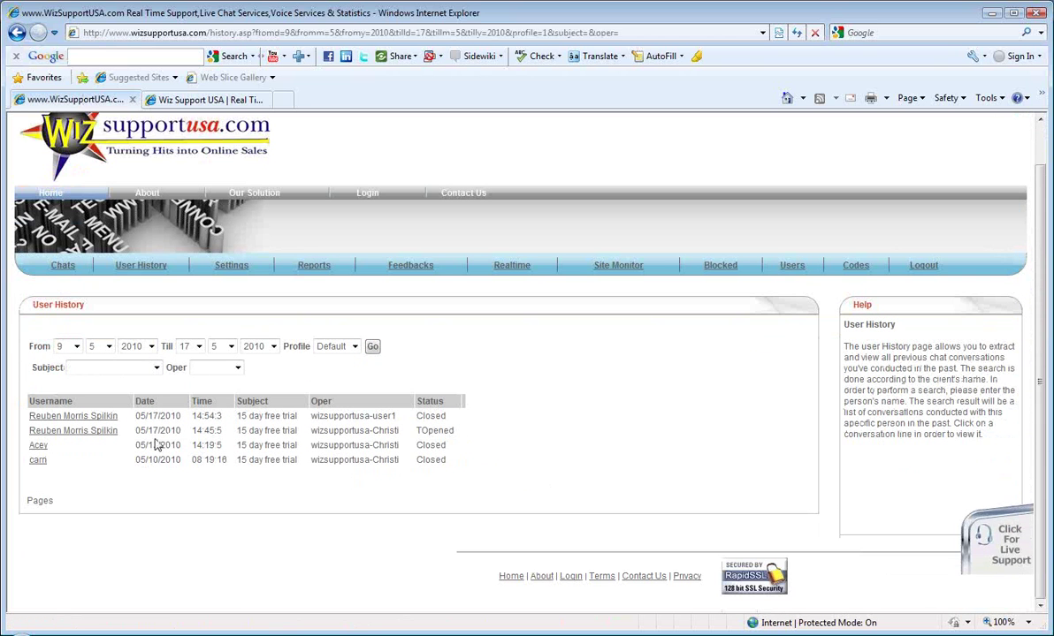
# View the session details of Christi's 05/17/2010 conversation from the user history, and close them
pyautogui.click(49, 432)
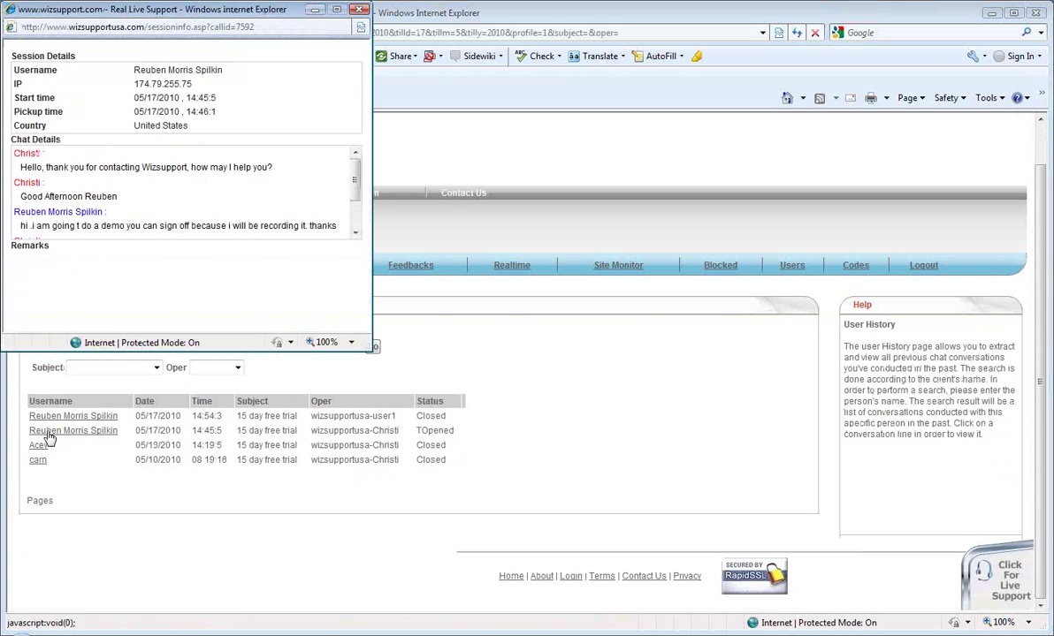
pyautogui.moveTo(354, 186); pyautogui.dragTo(353, 59)
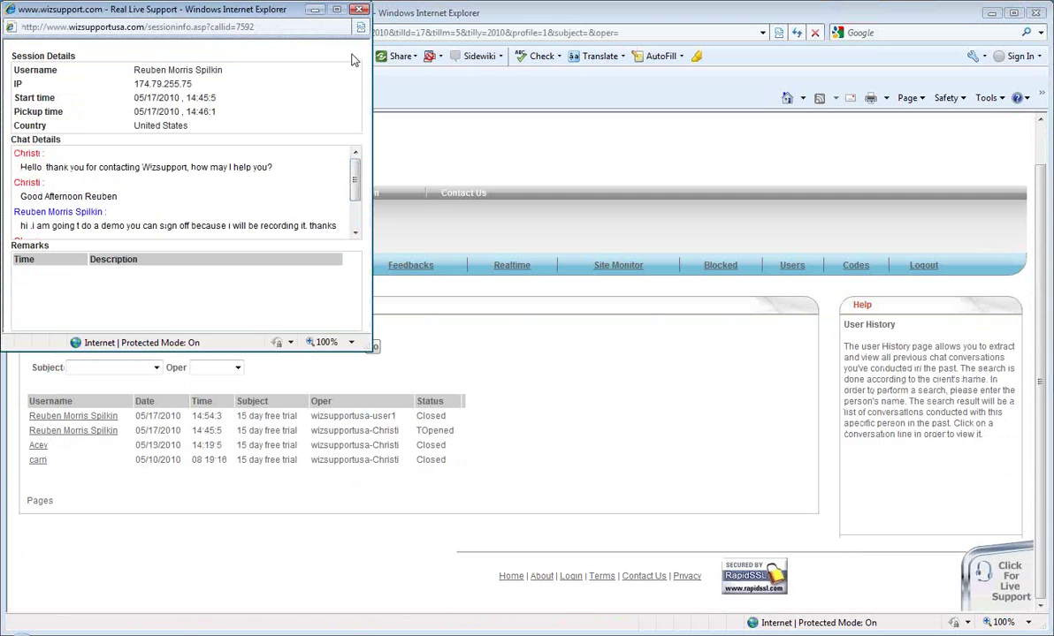
pyautogui.click(359, 9)
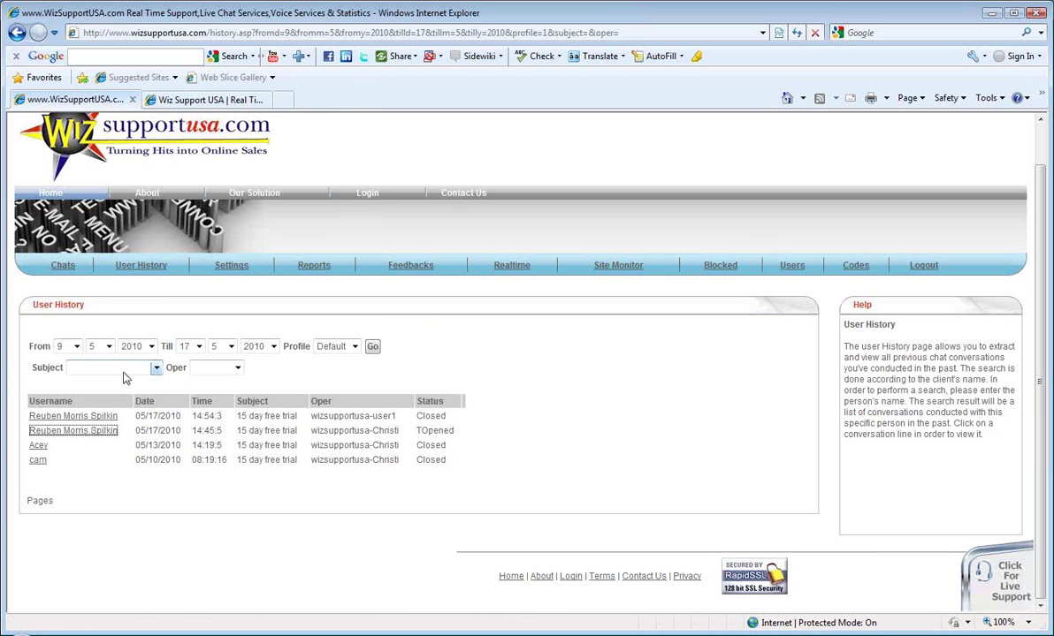
# Look over the general system settings, including the video, audio, feedback and no-answer options
pyautogui.click(231, 268)
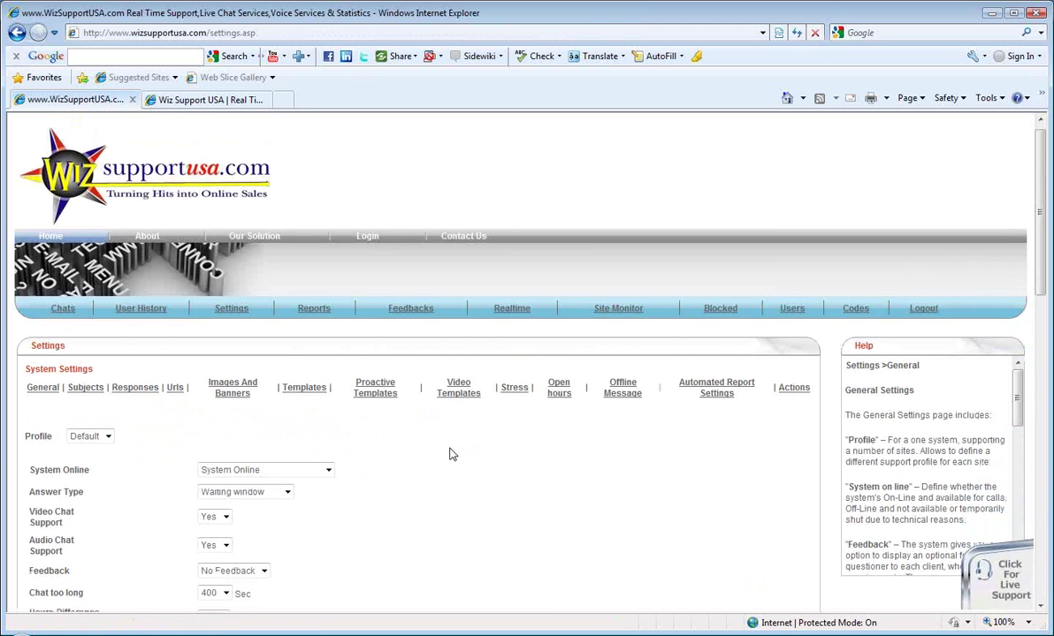
pyautogui.scroll(-3, 447, 447)
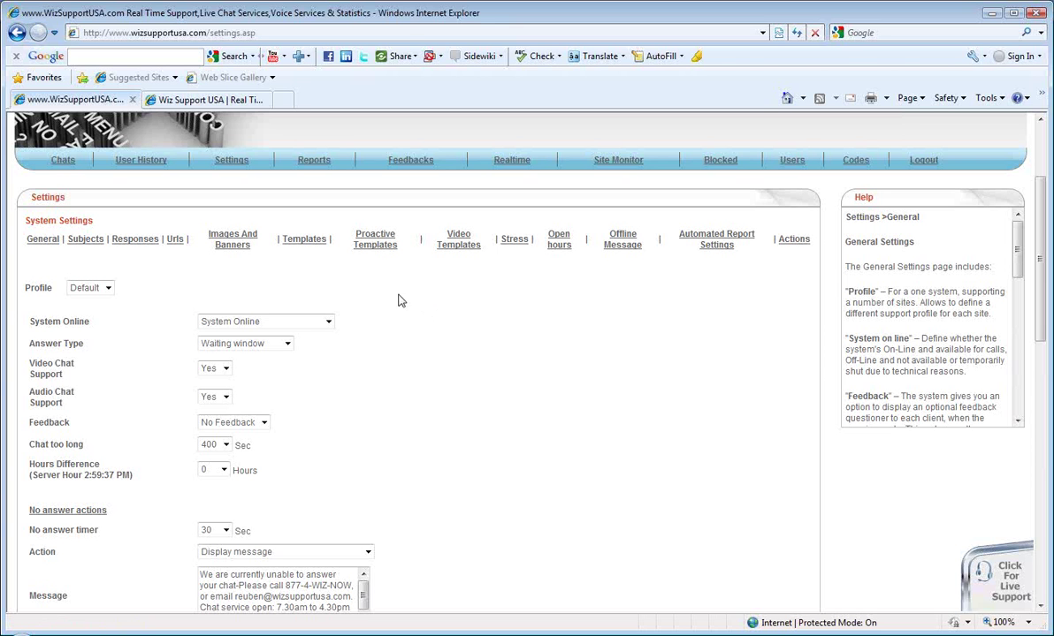
pyautogui.scroll(1, 466, 349)
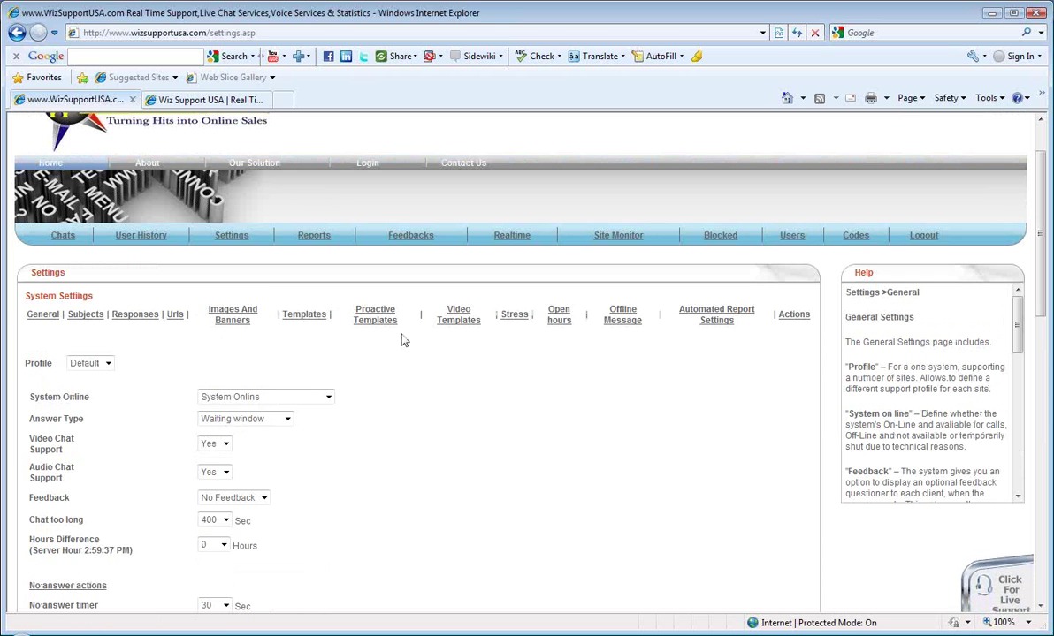
# Run the Executive Report from 1 January till 31 December 2010 for the Default profile and review its summaries by subject and users
pyautogui.click(314, 237)
pyautogui.scroll(-2, 142, 501)
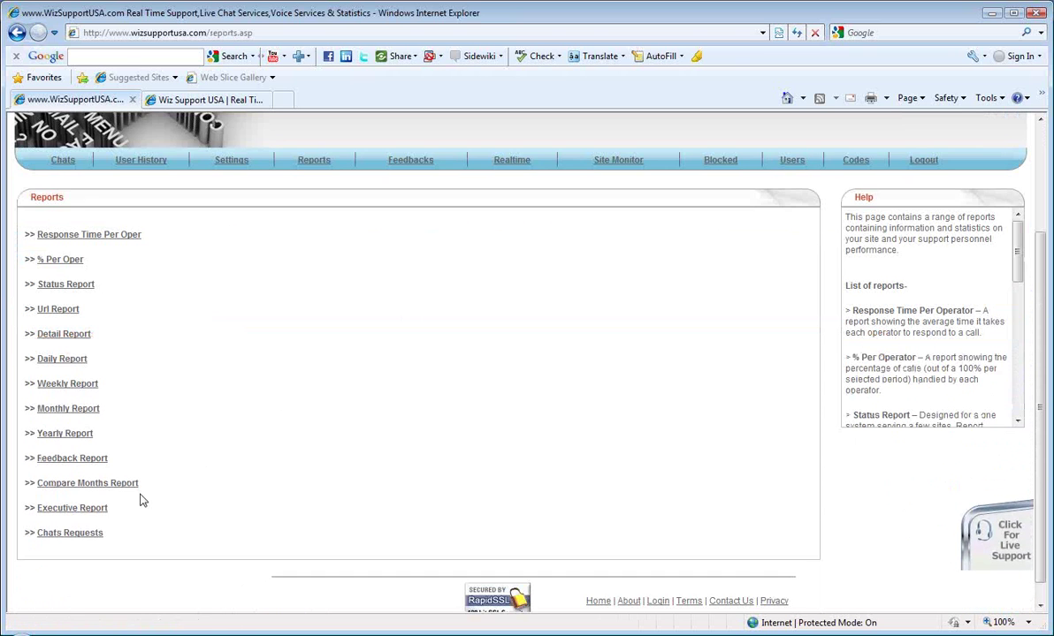
pyautogui.click(98, 509)
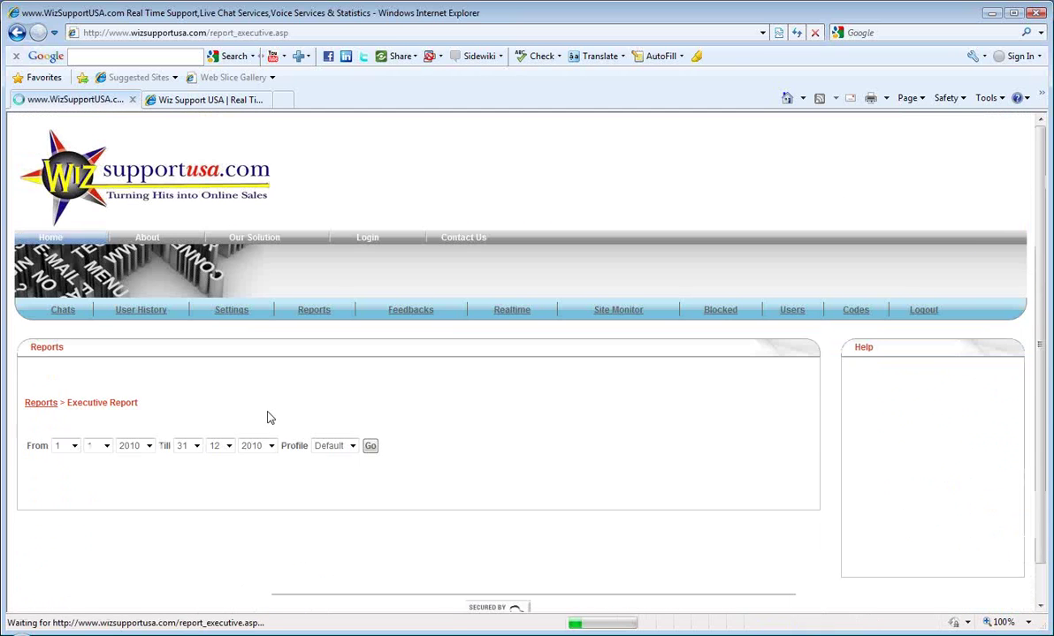
pyautogui.click(371, 446)
pyautogui.scroll(-3, 498, 458)
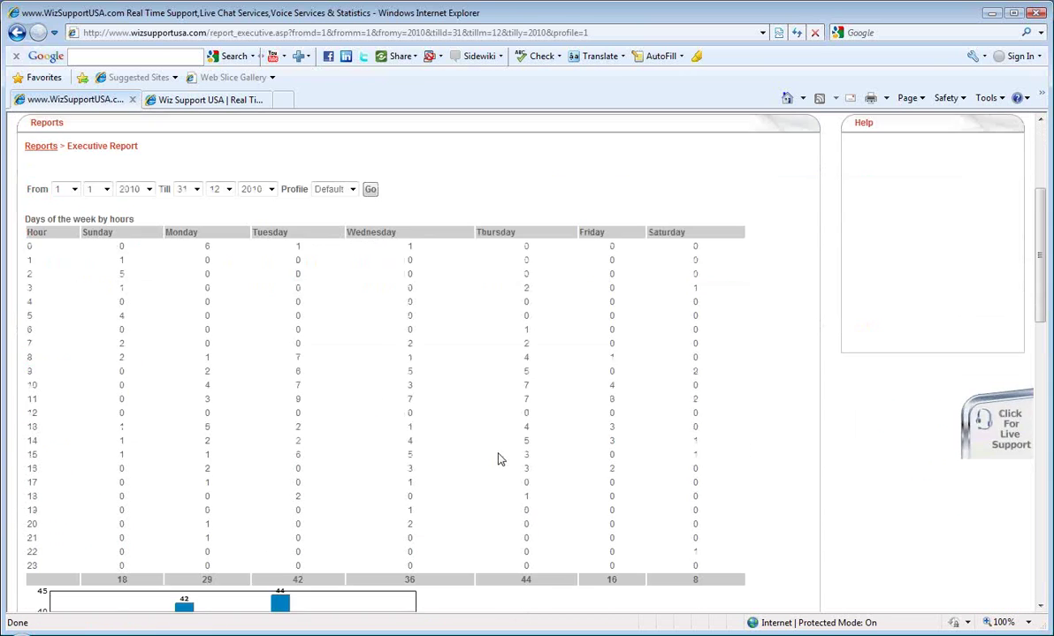
pyautogui.scroll(-10, 498, 459)
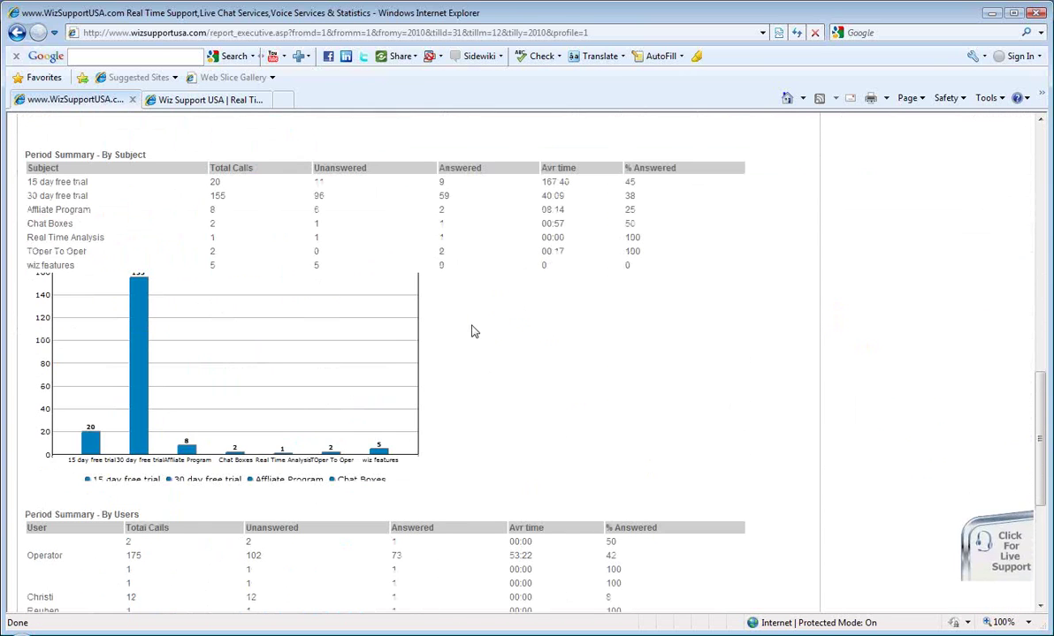
pyautogui.scroll(-2, 529, 418)
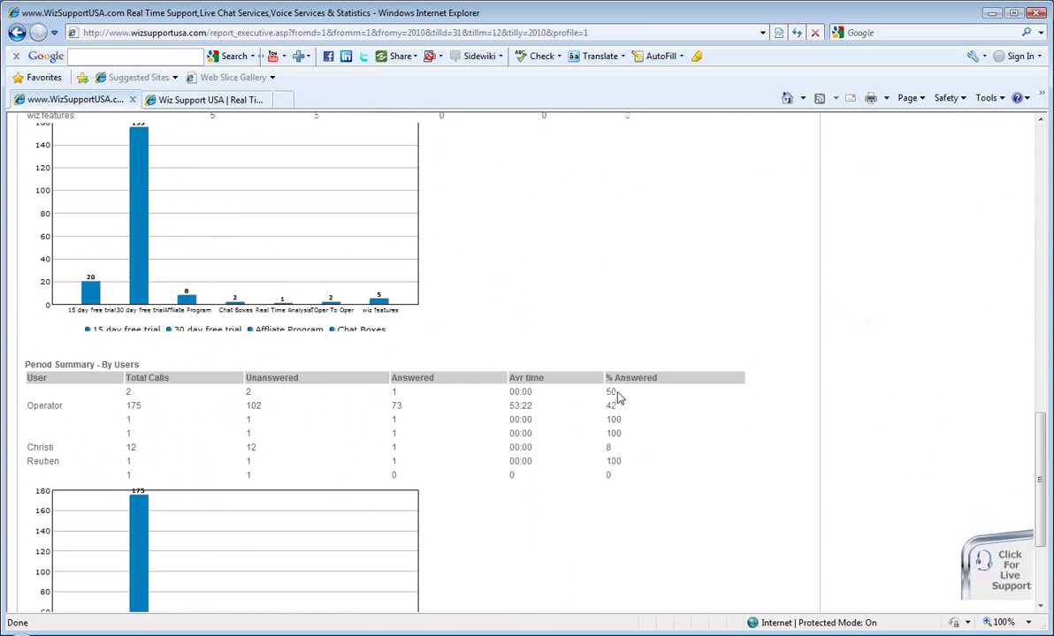
pyautogui.scroll(-2, 524, 466)
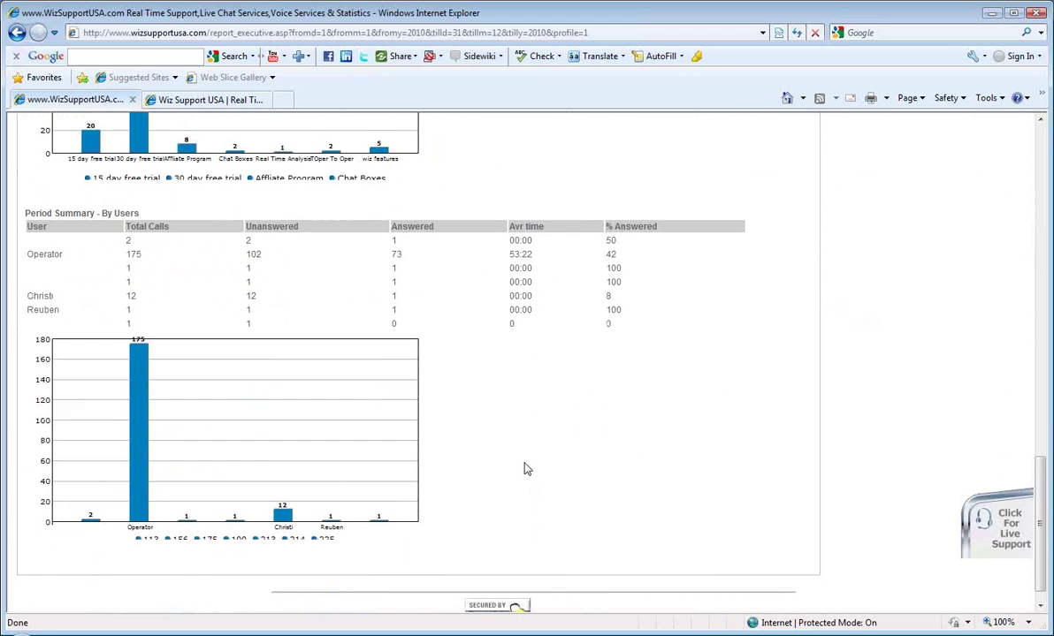
pyautogui.scroll(2, 525, 466)
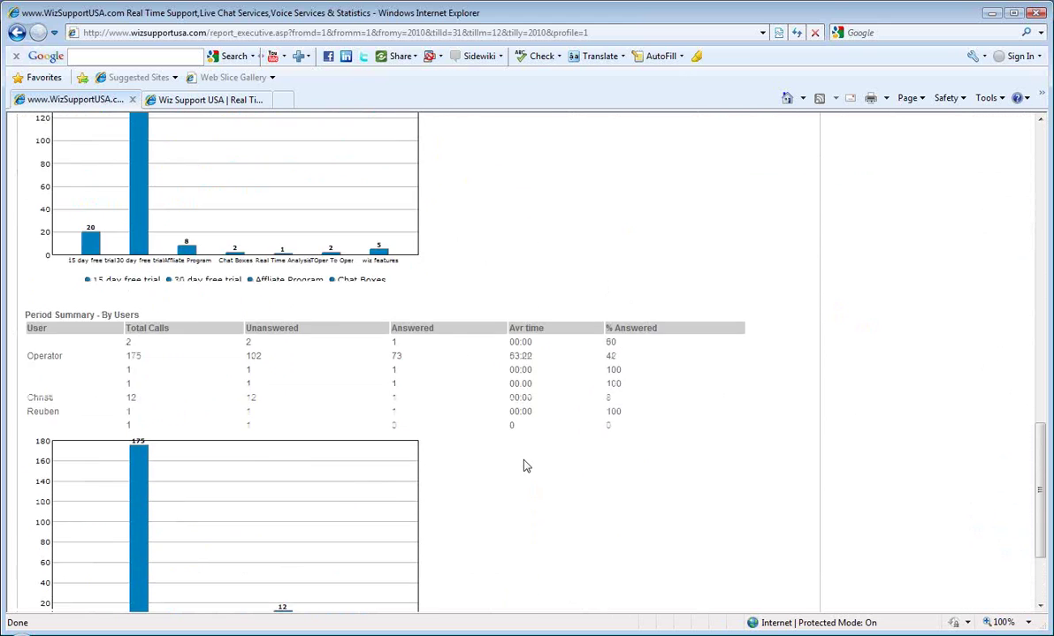
pyautogui.scroll(15, 523, 466)
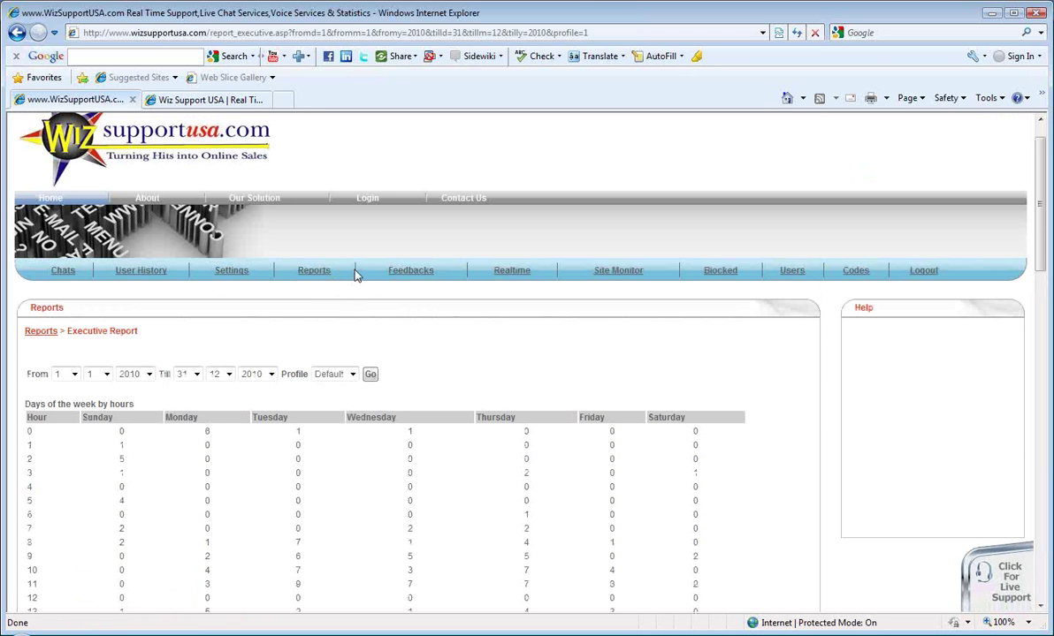
# Review the top ten pages, today's usage chart, smart areas and last 50 URLs in the Site Monitor
pyautogui.click(616, 273)
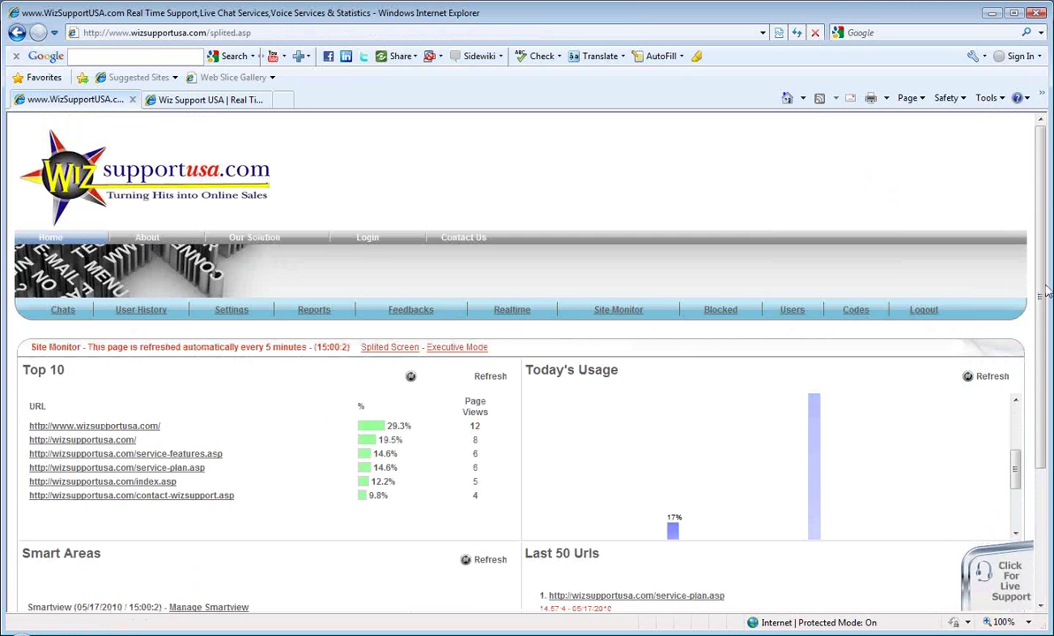
pyautogui.scroll(-2, 1043, 301)
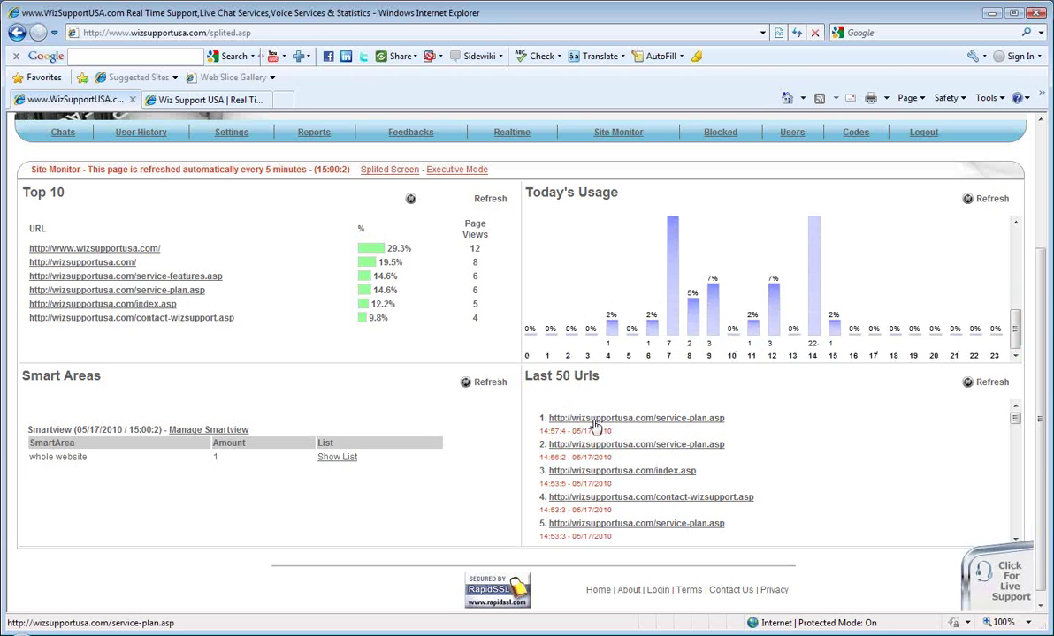
pyautogui.scroll(-1, 594, 421)
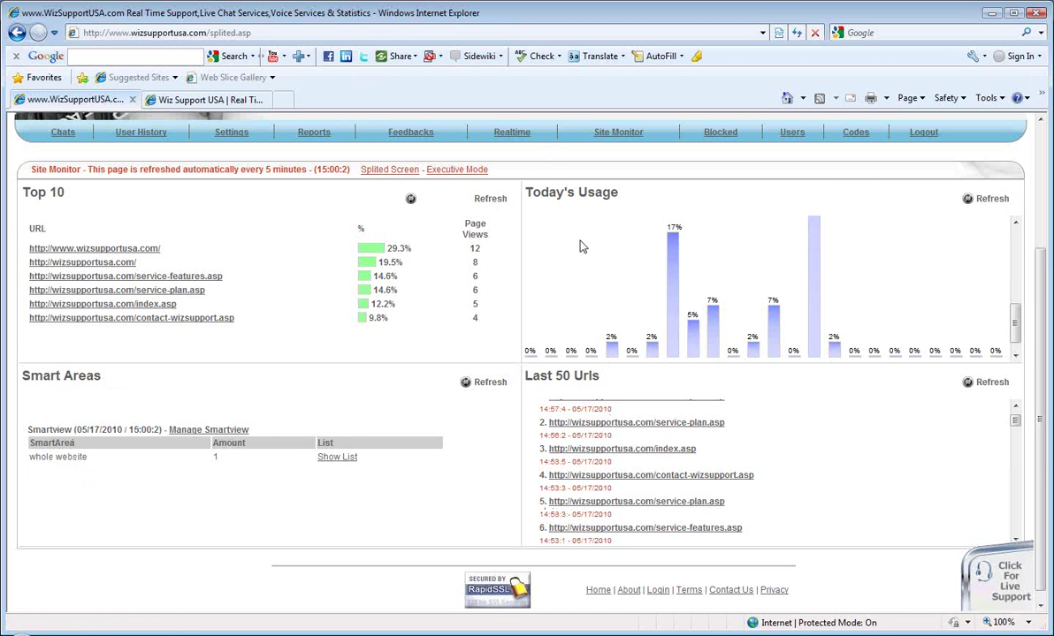
# Send the "large promo" message to the surfer in the whole website's realtime list and check it on the visitor's page
pyautogui.click(512, 132)
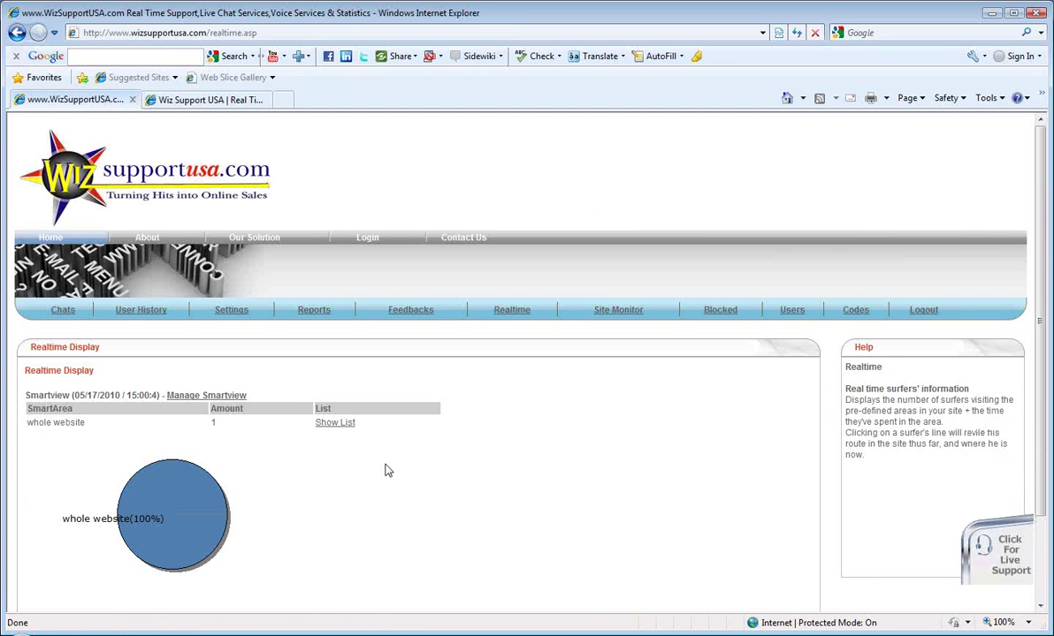
pyautogui.click(325, 428)
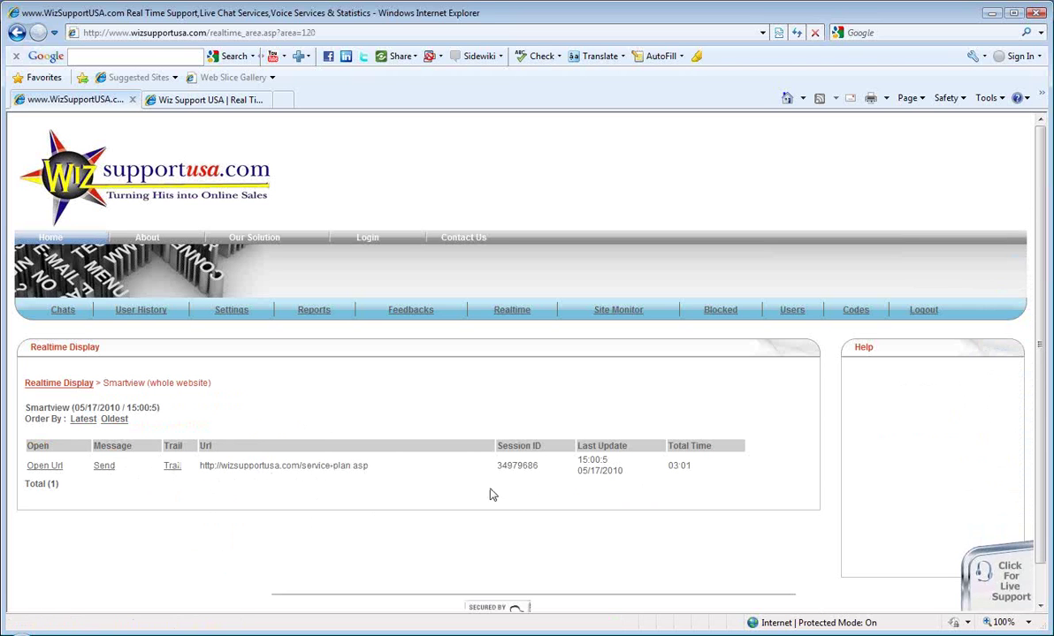
pyautogui.click(104, 466)
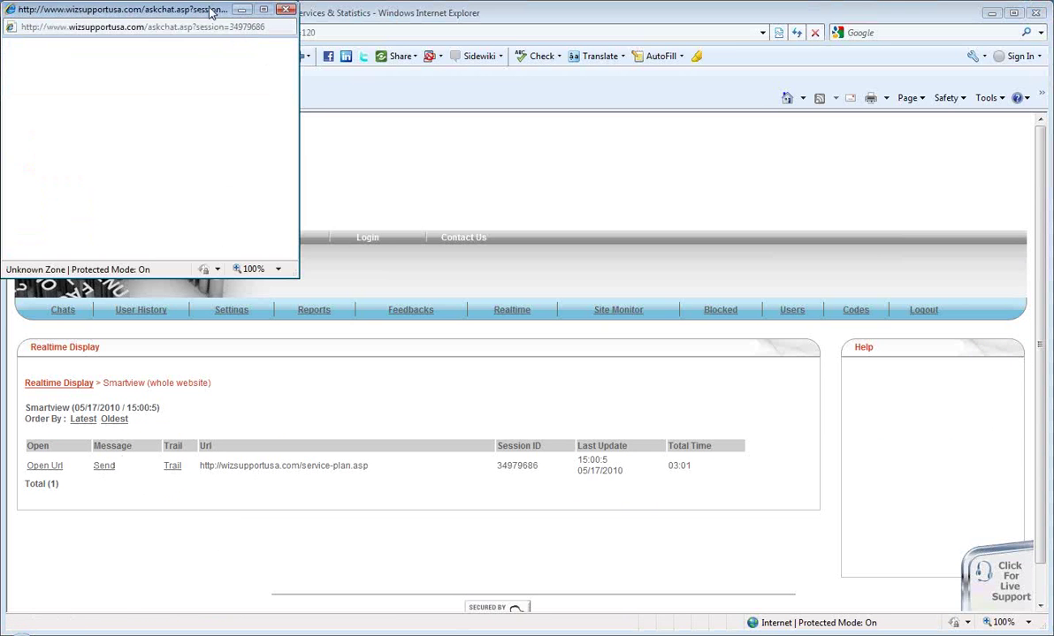
pyautogui.moveTo(211, 11); pyautogui.dragTo(573, 212)
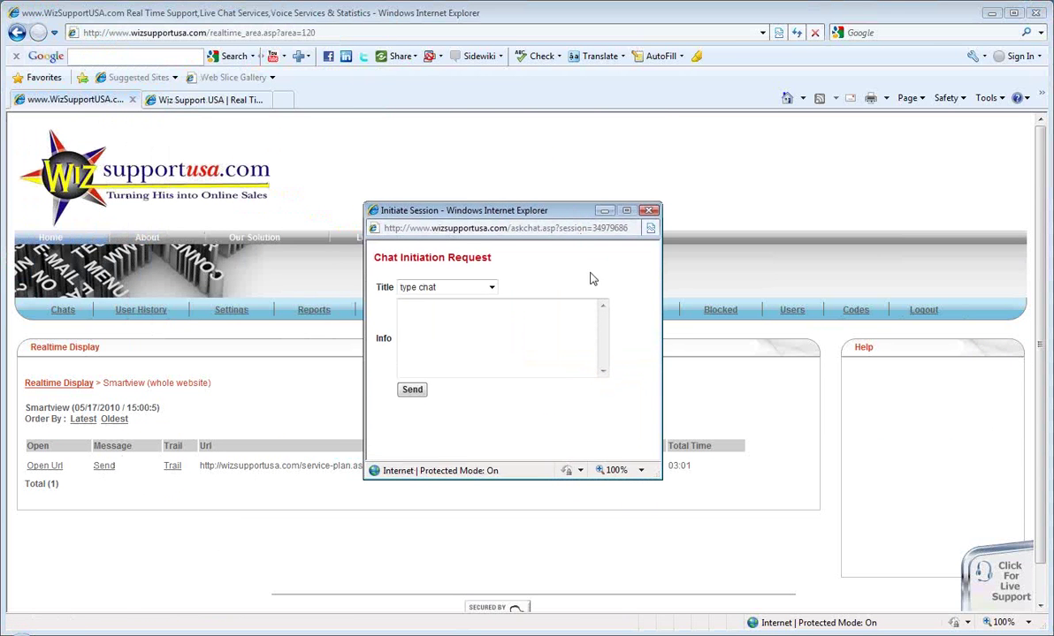
pyautogui.click(490, 288)
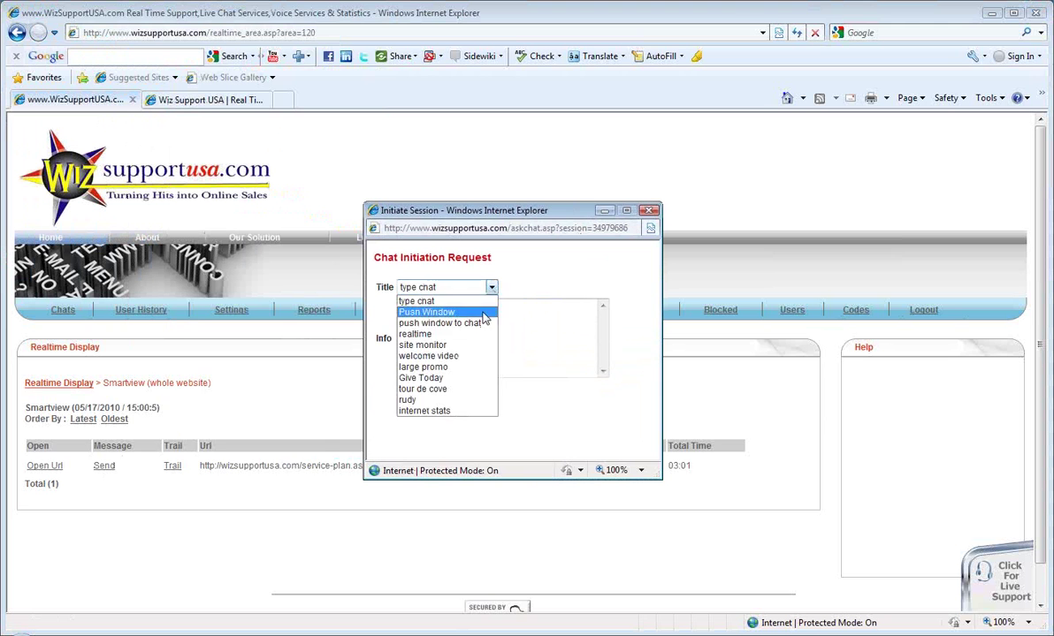
pyautogui.click(459, 367)
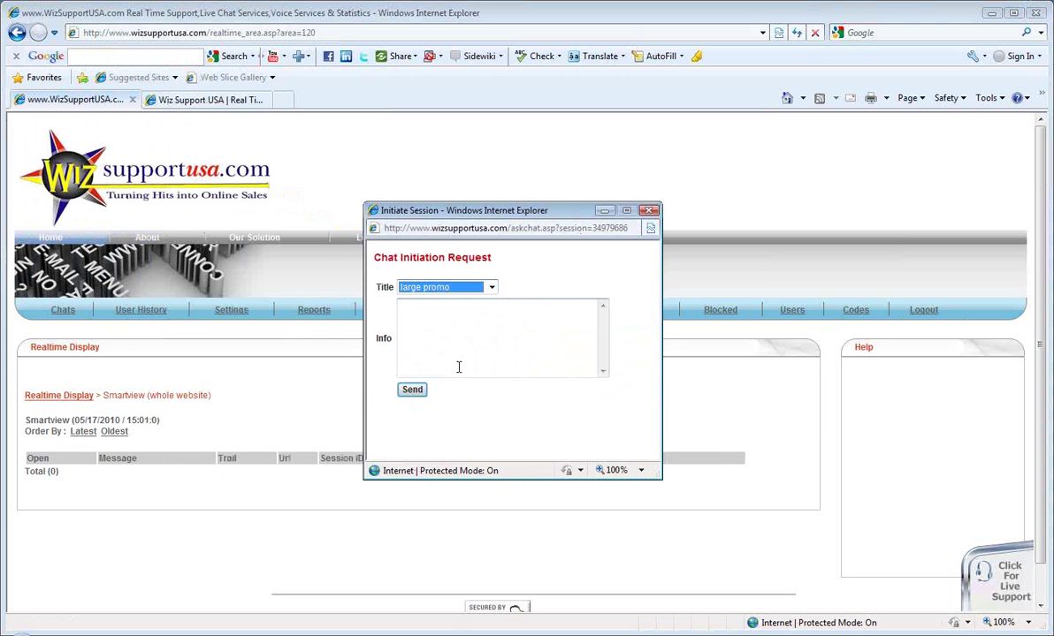
pyautogui.click(412, 393)
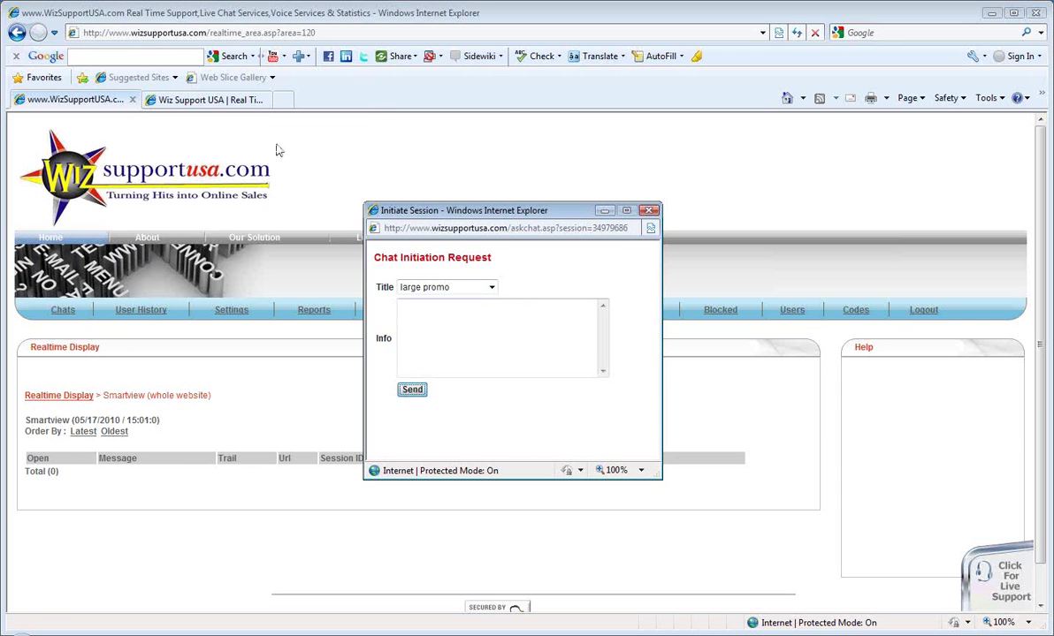
pyautogui.click(235, 104)
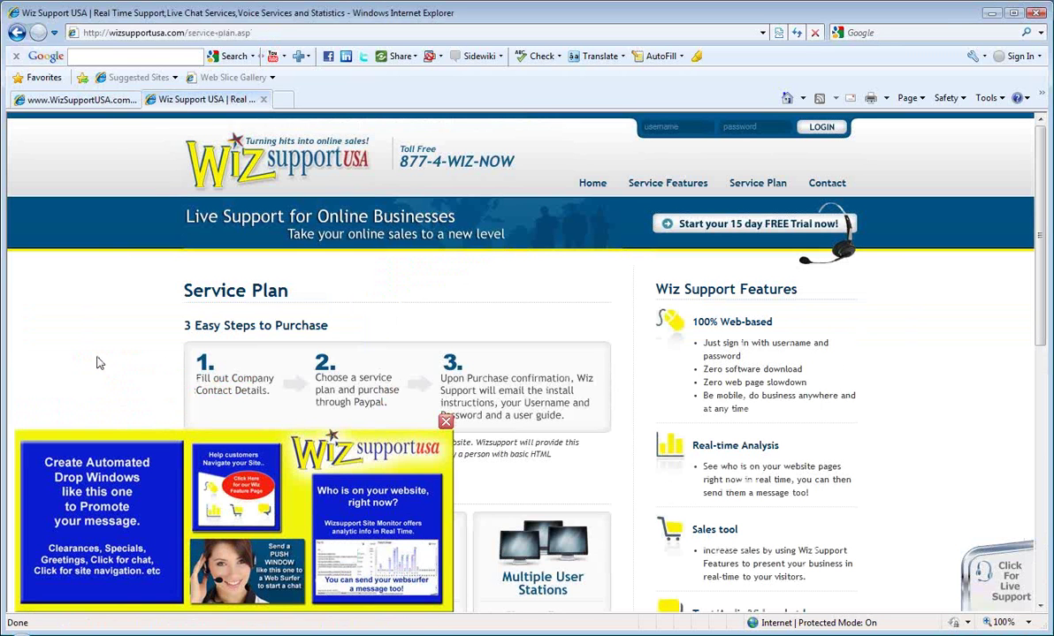
# Send the "push window to chat" message from the operator console to the surfer in the whole website's realtime list
pyautogui.click(69, 99)
pyautogui.click(104, 475)
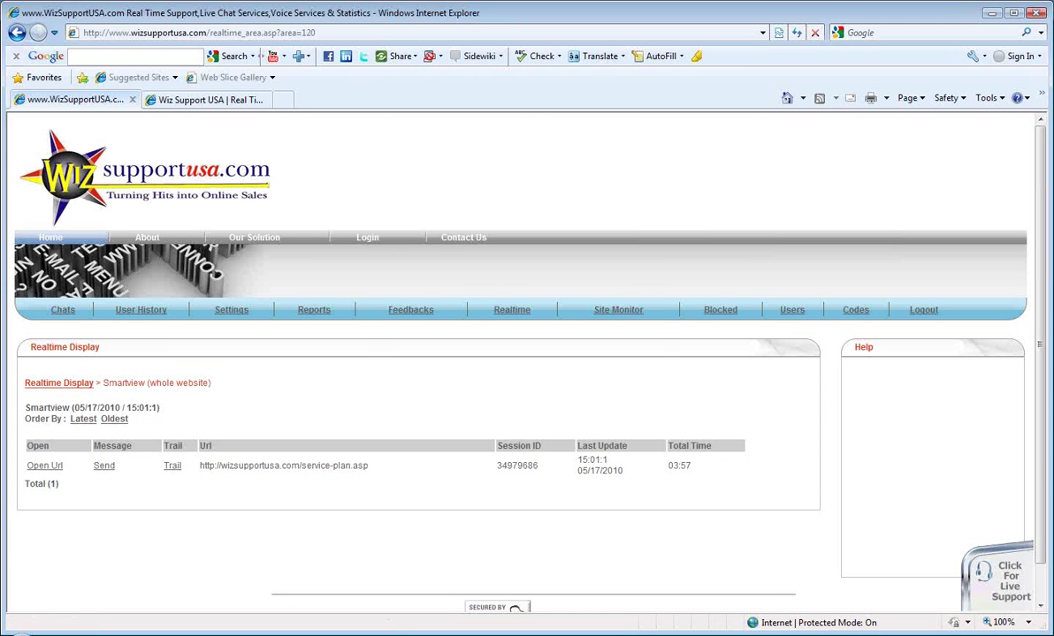
pyautogui.click(492, 288)
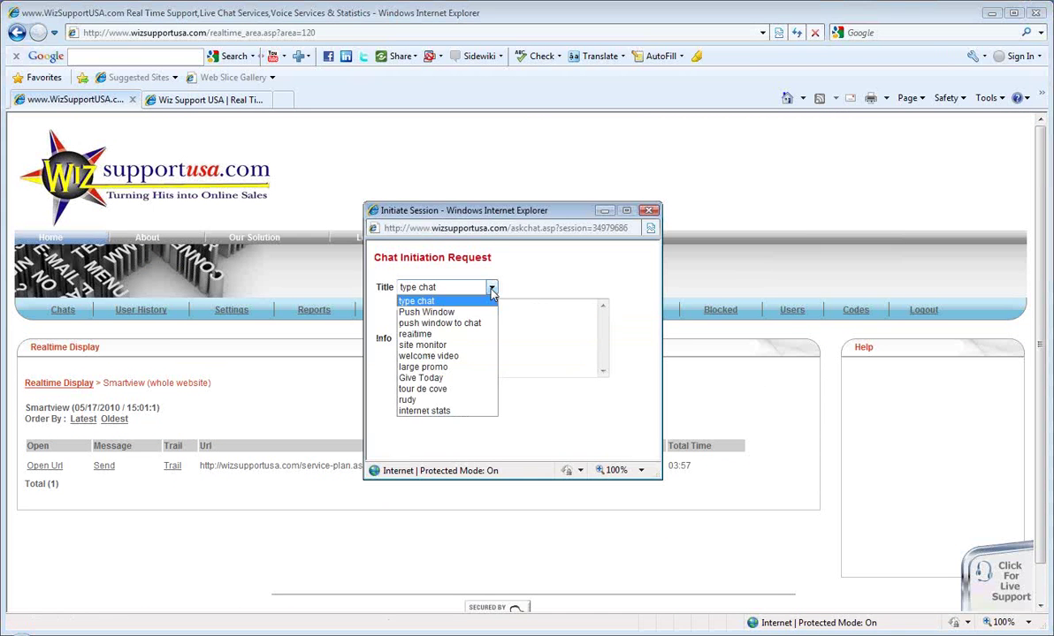
pyautogui.click(439, 324)
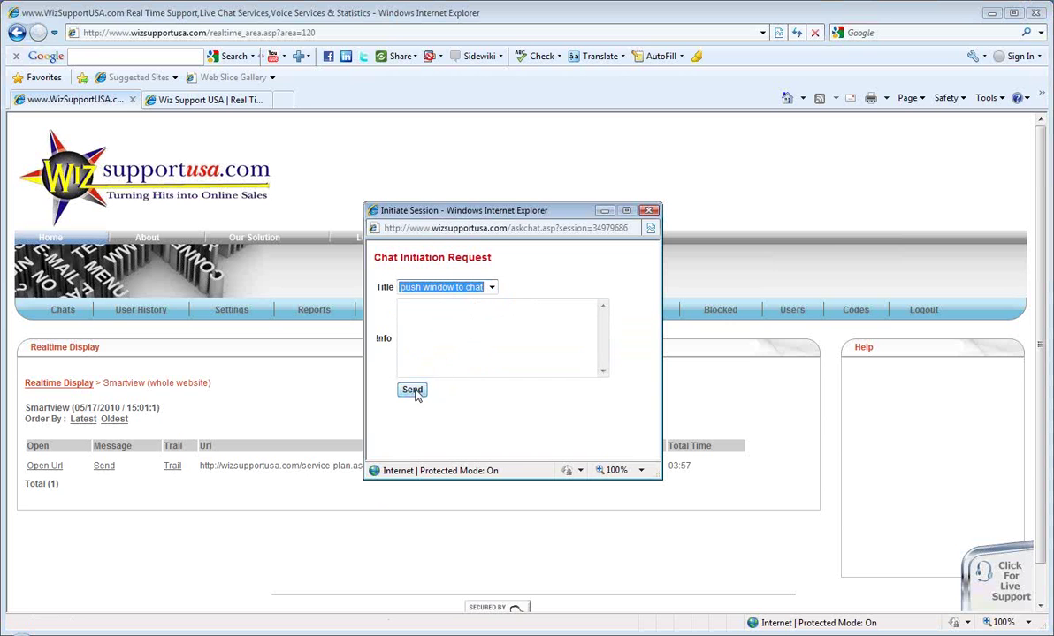
pyautogui.click(413, 391)
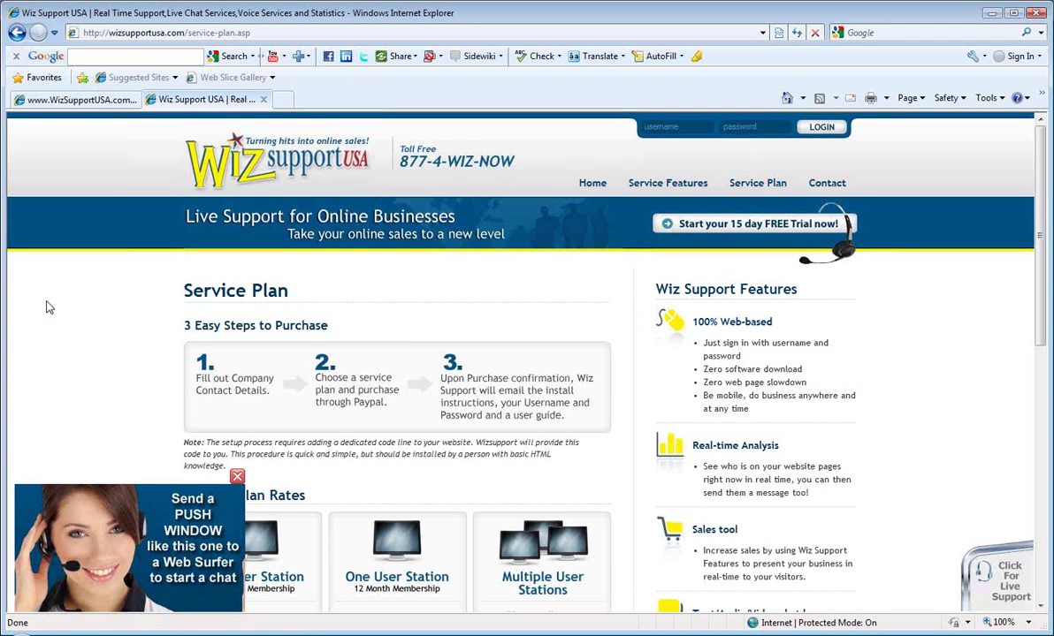
# Open the chat request form from the push window on the visitor's page, look it over and close it
pyautogui.click(139, 541)
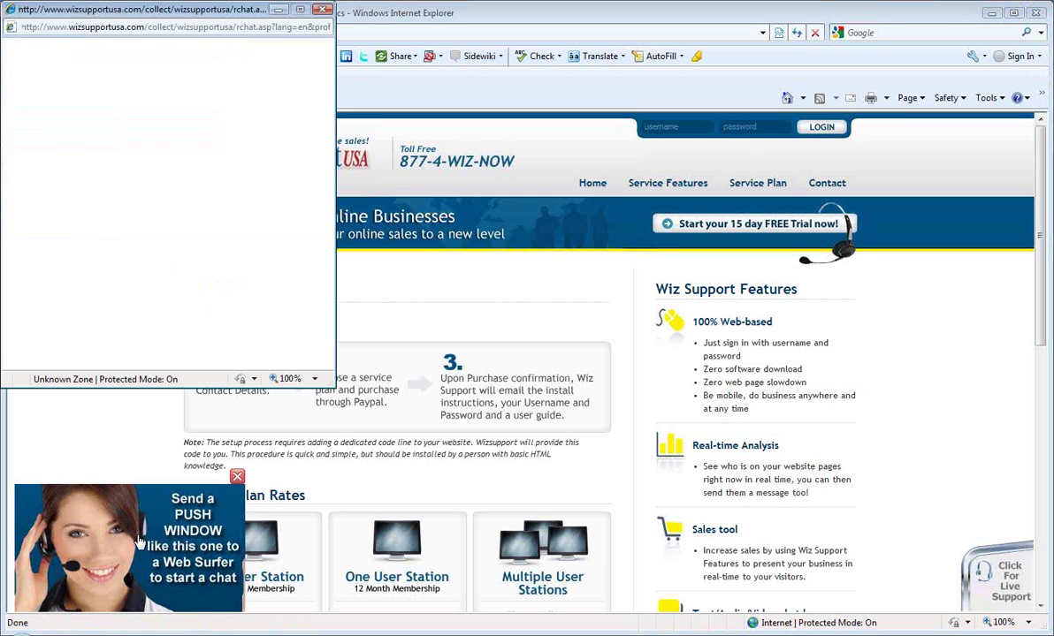
pyautogui.moveTo(202, 11); pyautogui.dragTo(448, 159)
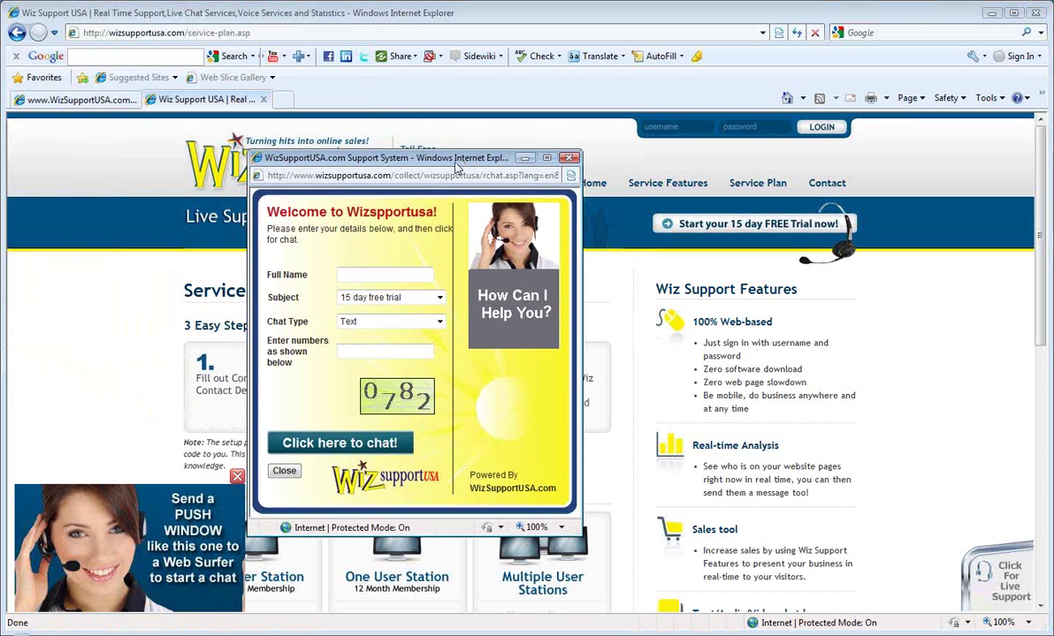
pyautogui.click(569, 158)
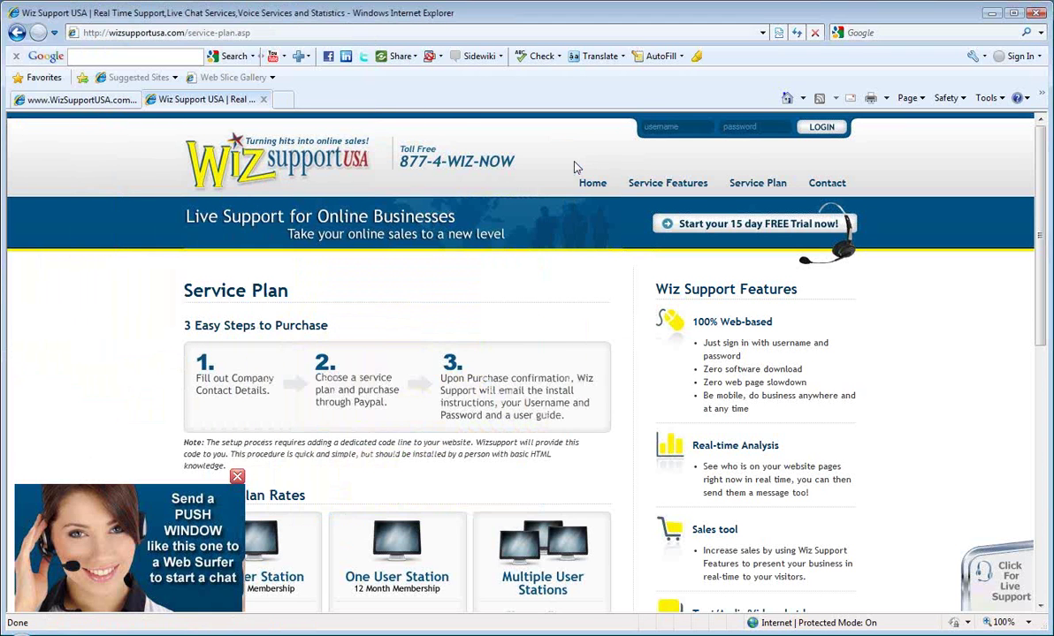
# Return to the operator console and review the Site Monitor statistics and the list of conversations under Chats
pyautogui.click(82, 100)
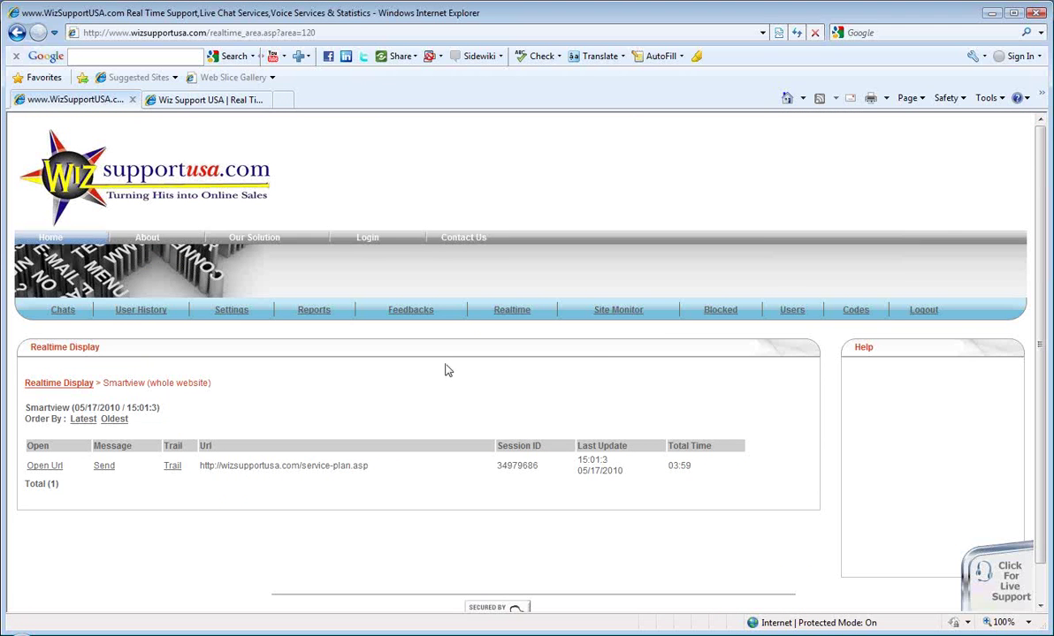
pyautogui.scroll(-1, 447, 370)
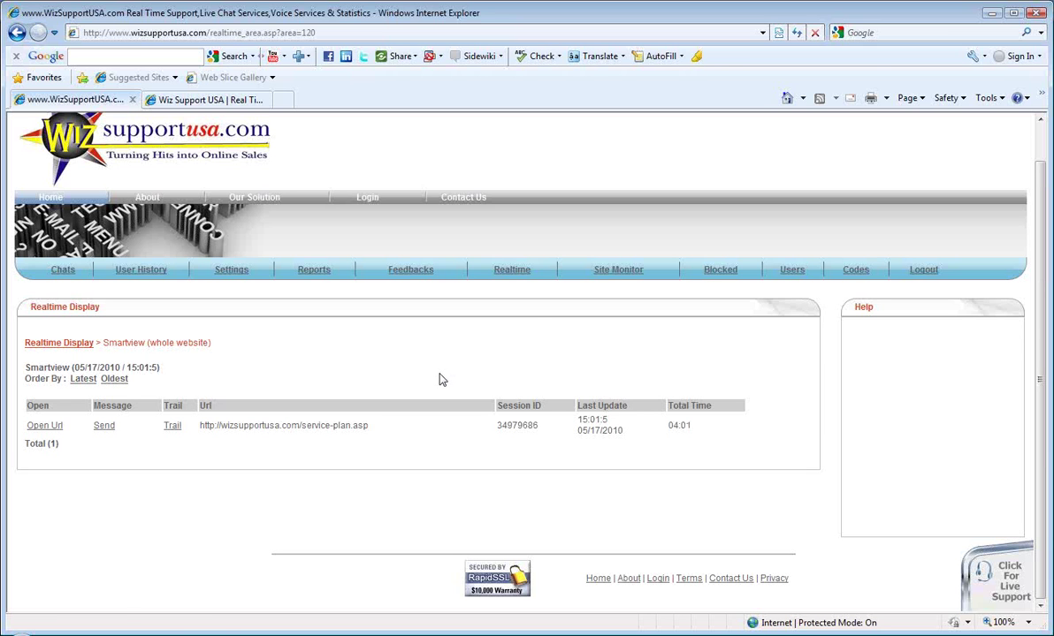
pyautogui.click(602, 274)
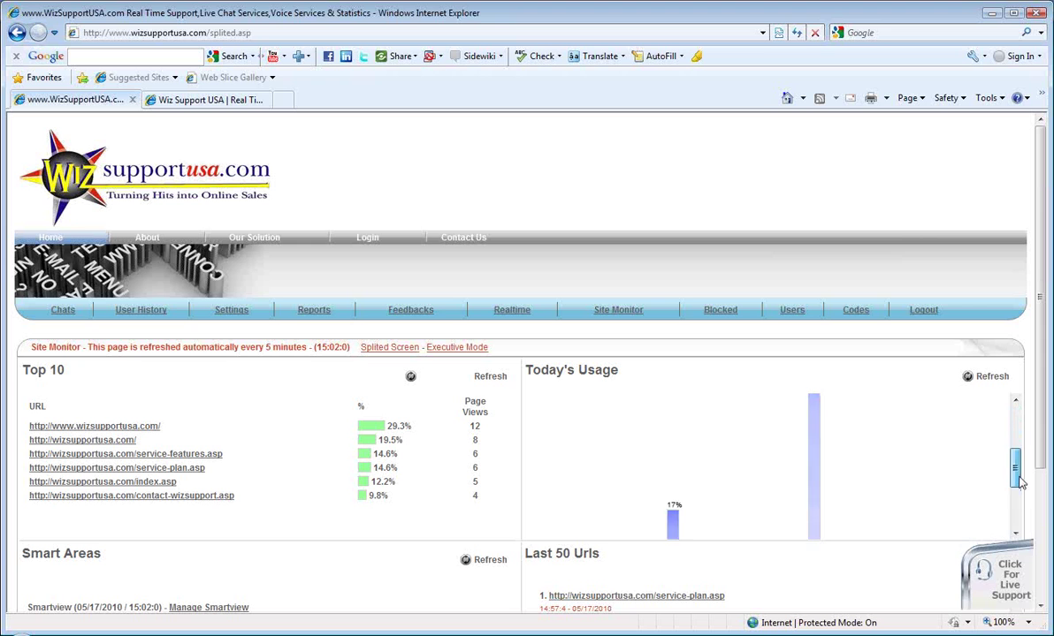
pyautogui.scroll(-2, 1040, 425)
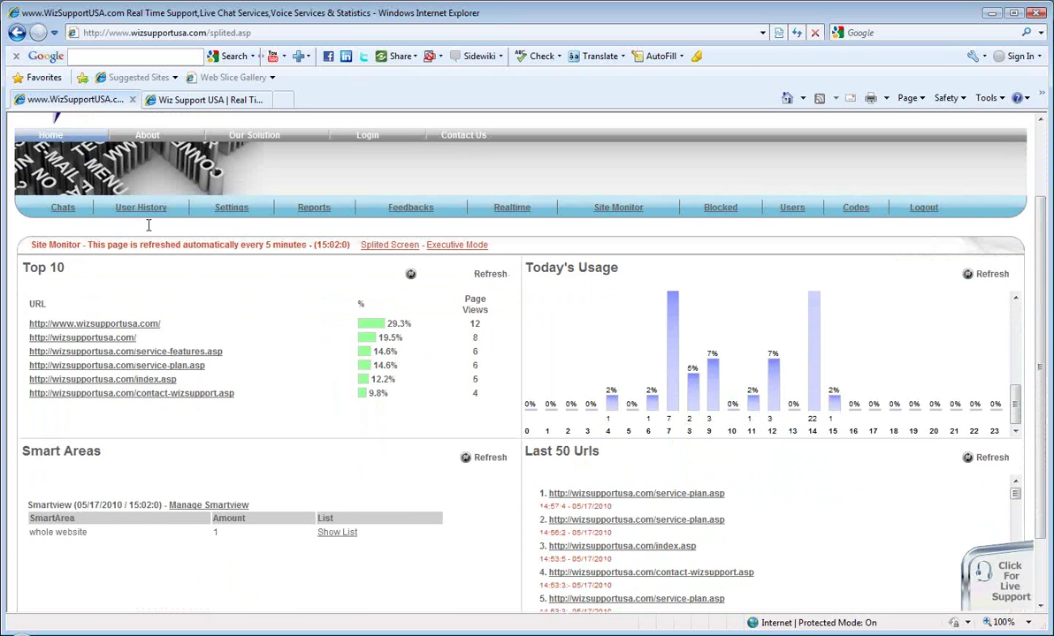
pyautogui.click(68, 215)
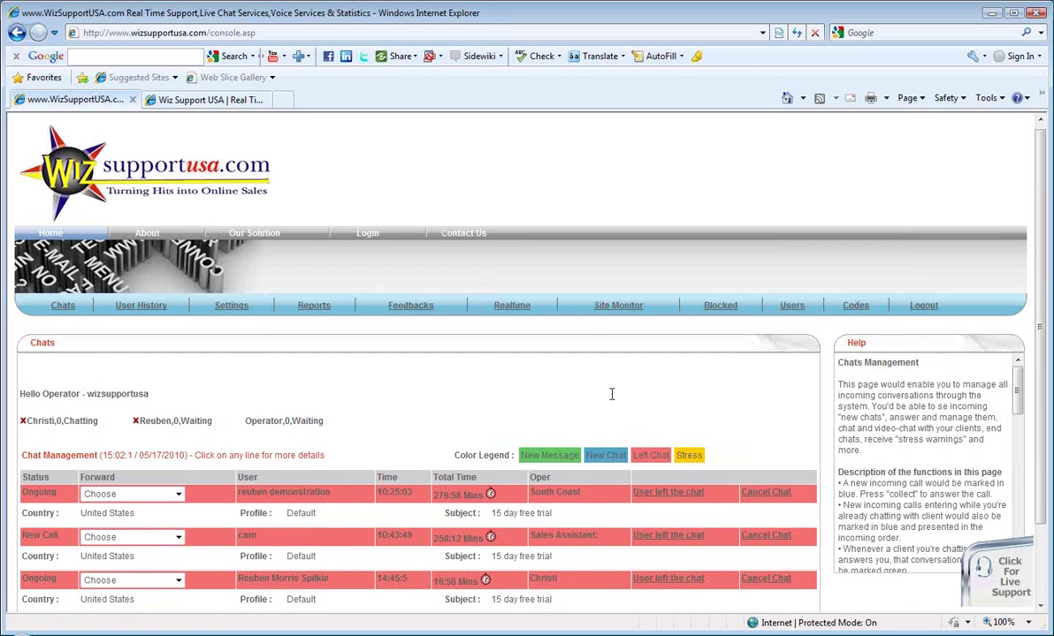
pyautogui.scroll(-2, 611, 394)
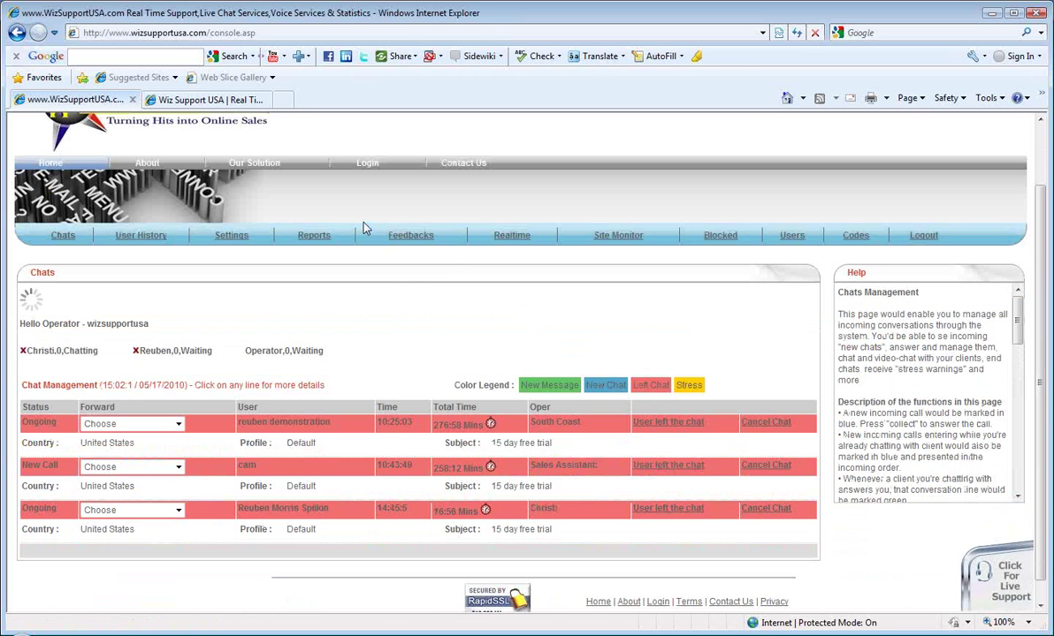